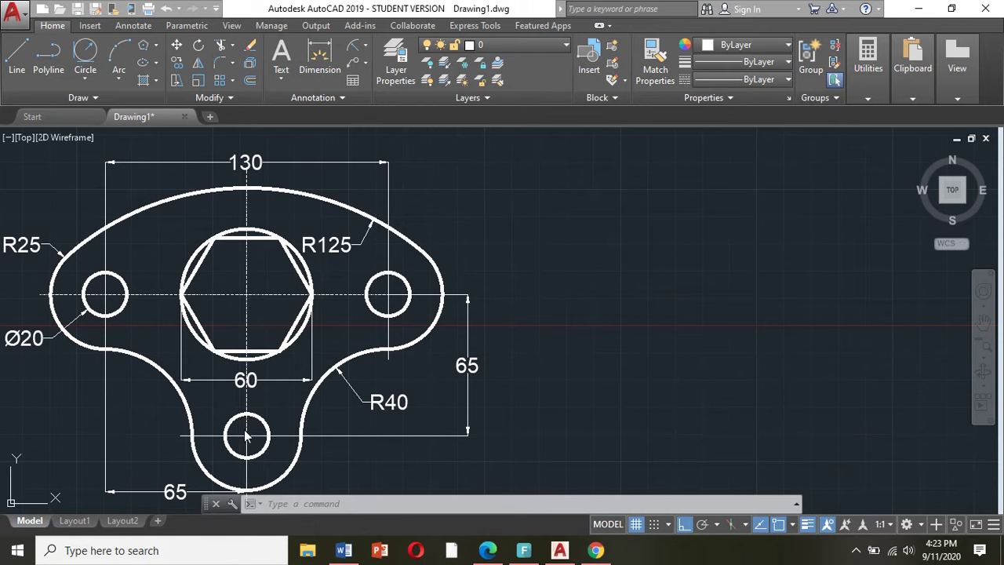
Step: Draw a 130-unit horizontal line with Ortho on
click(17, 55)
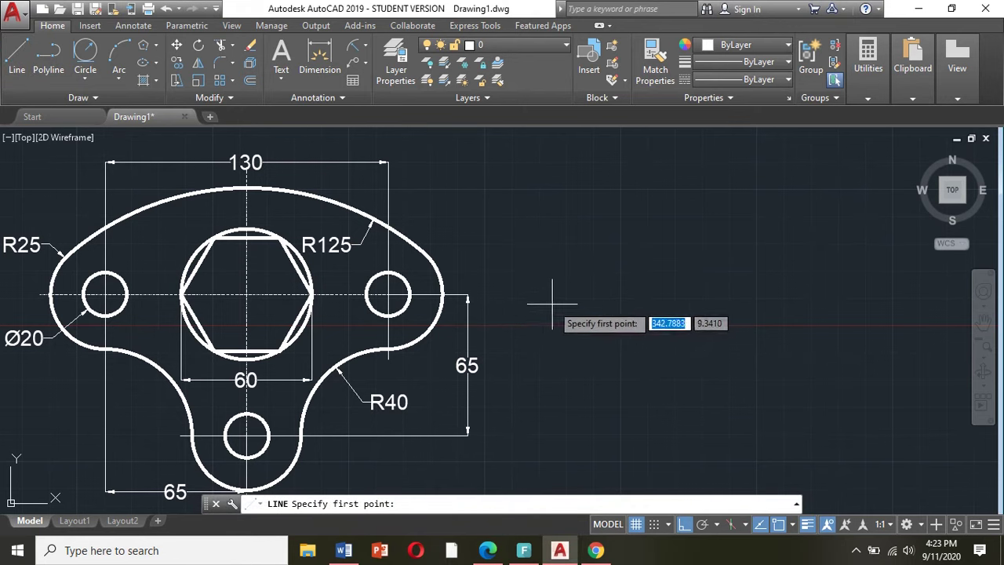
click(573, 294)
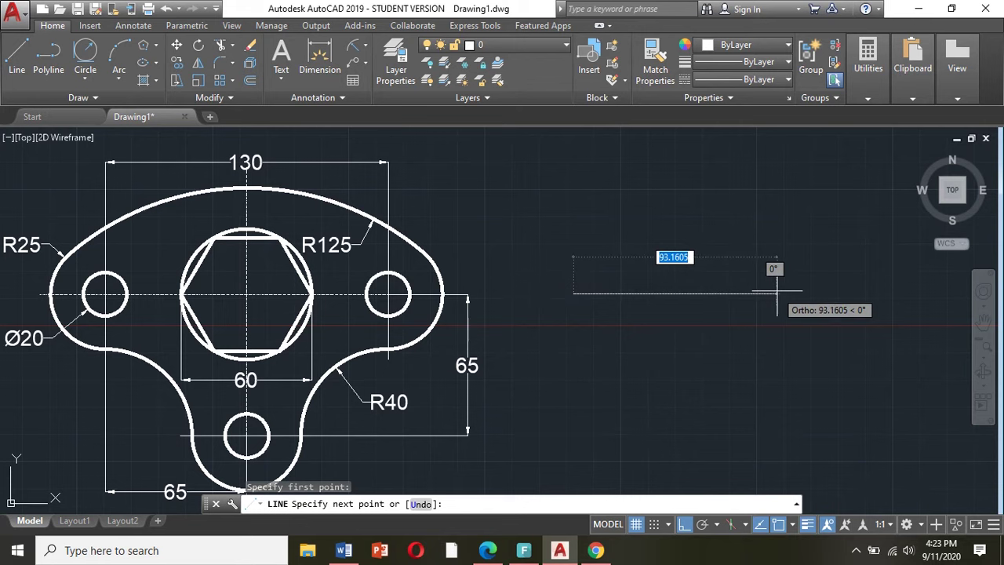
text(130)
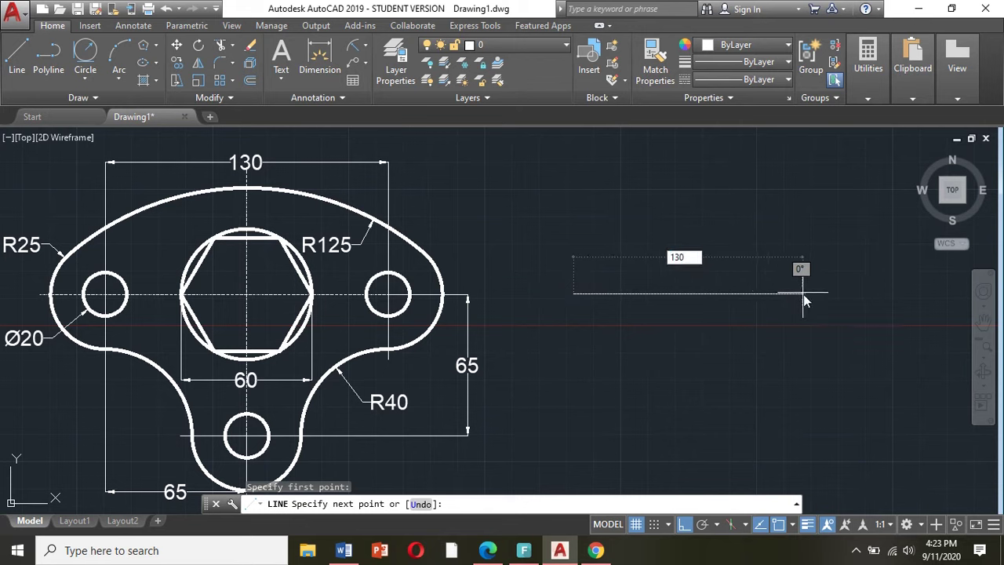
key(Return)
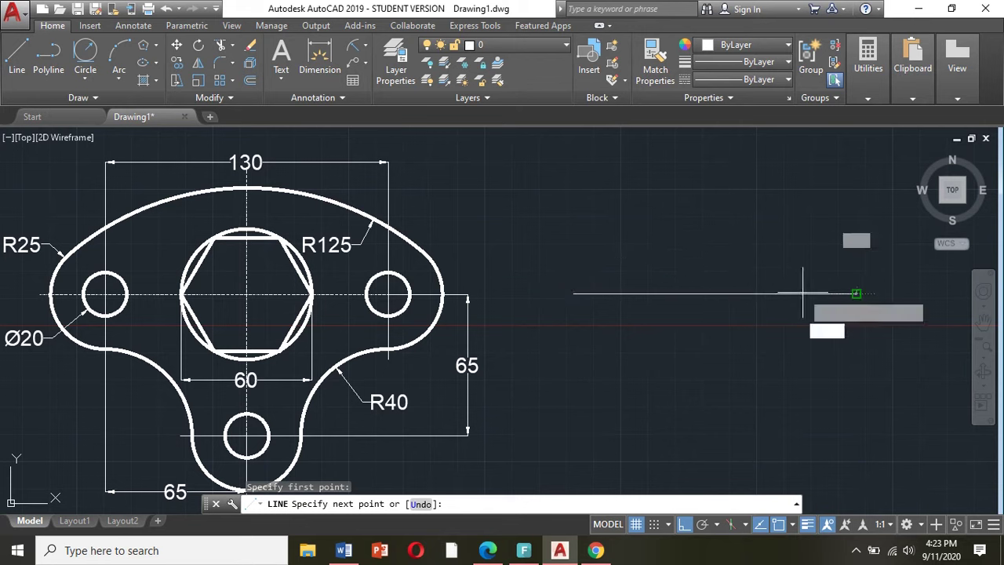
key(Return)
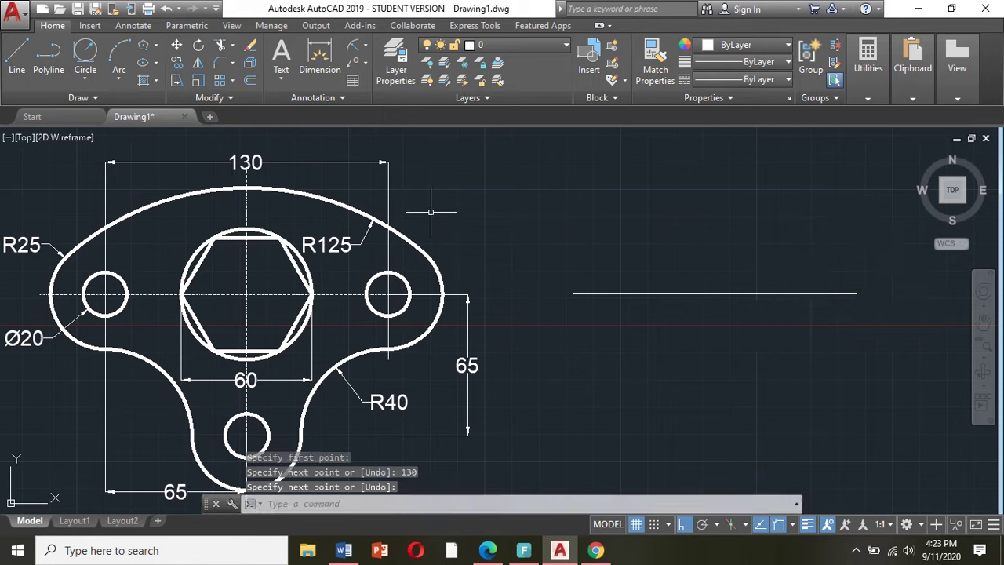
Step: Draw a 65-unit vertical line straight down from the horizontal line's midpoint
click(17, 64)
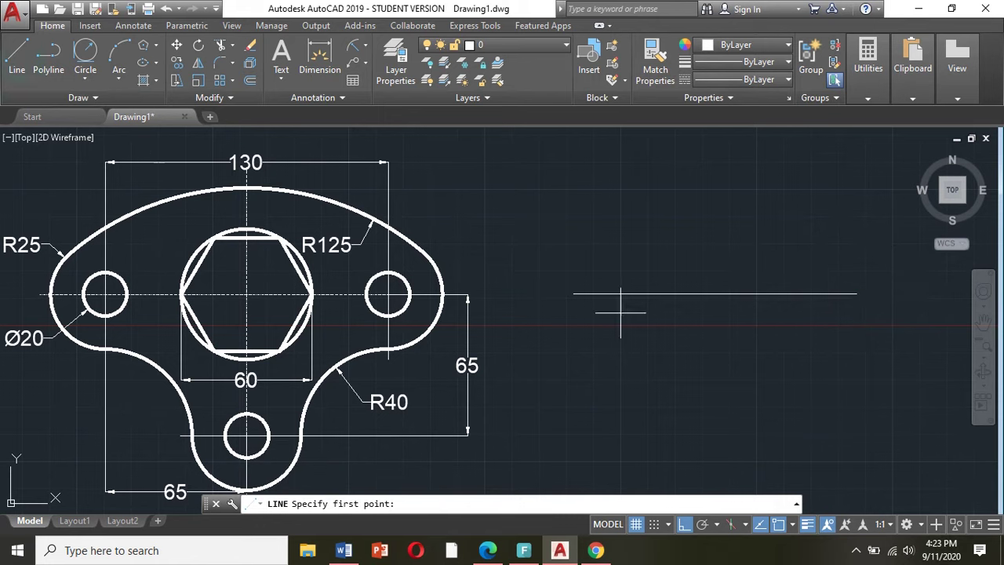
click(714, 294)
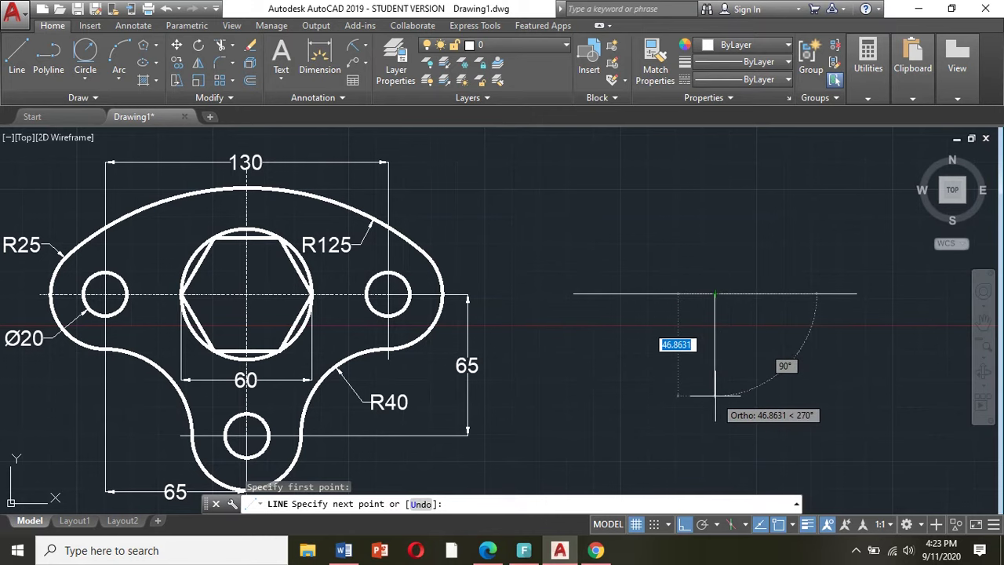
text(65)
key(Return)
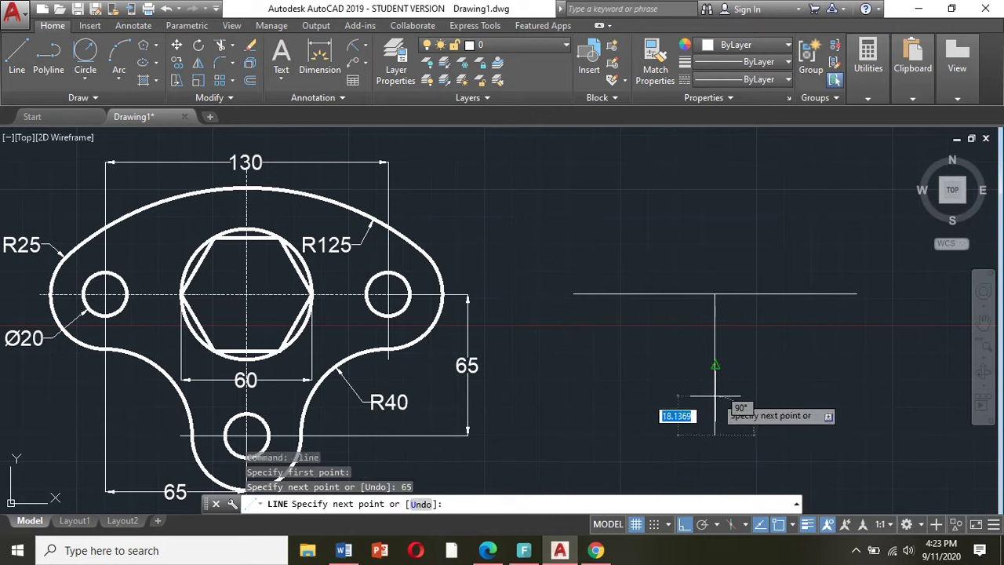
key(Return)
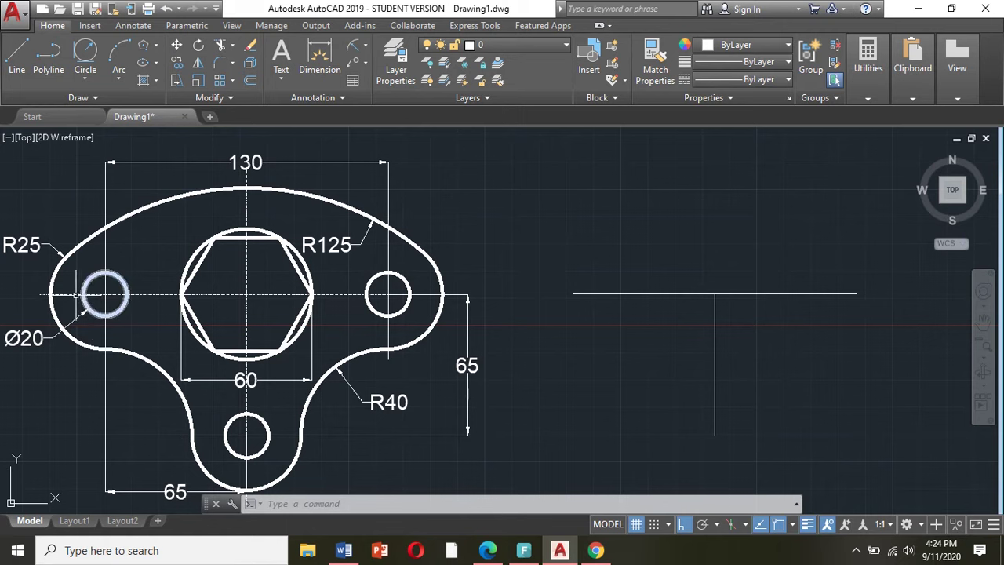
Step: At the line's left end, draw a Ø20 circle with a concentric R25 circle
click(89, 79)
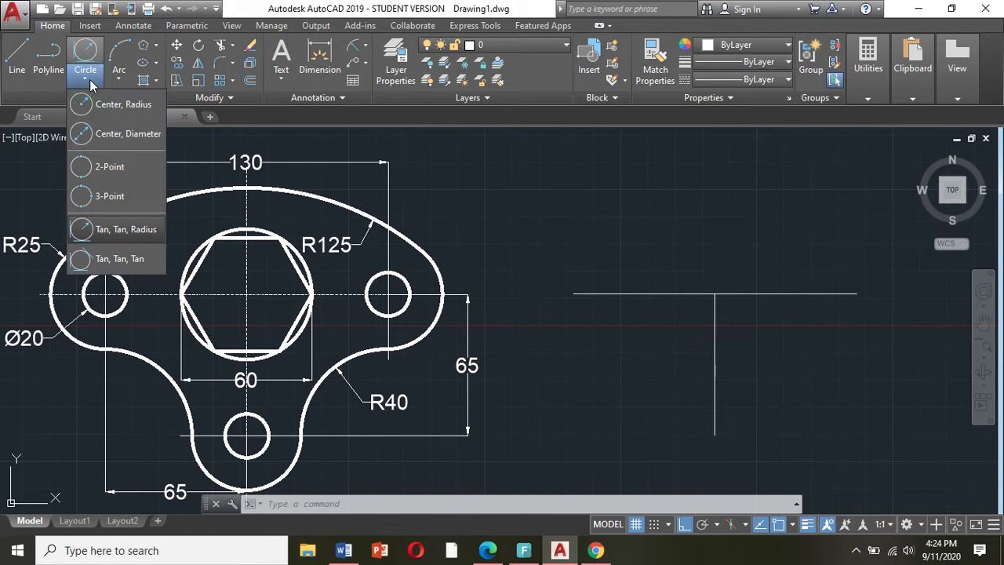
click(114, 137)
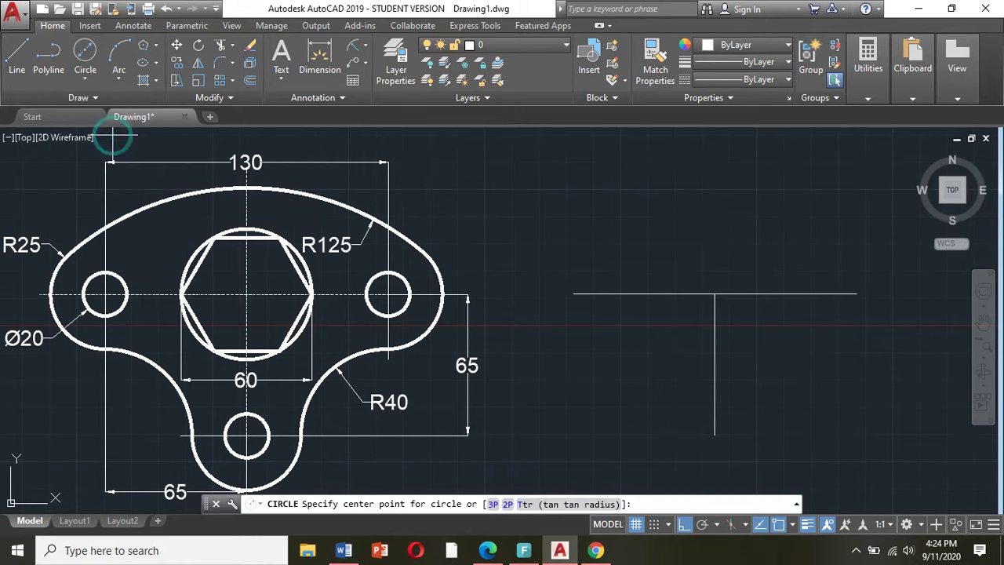
click(573, 294)
text(20)
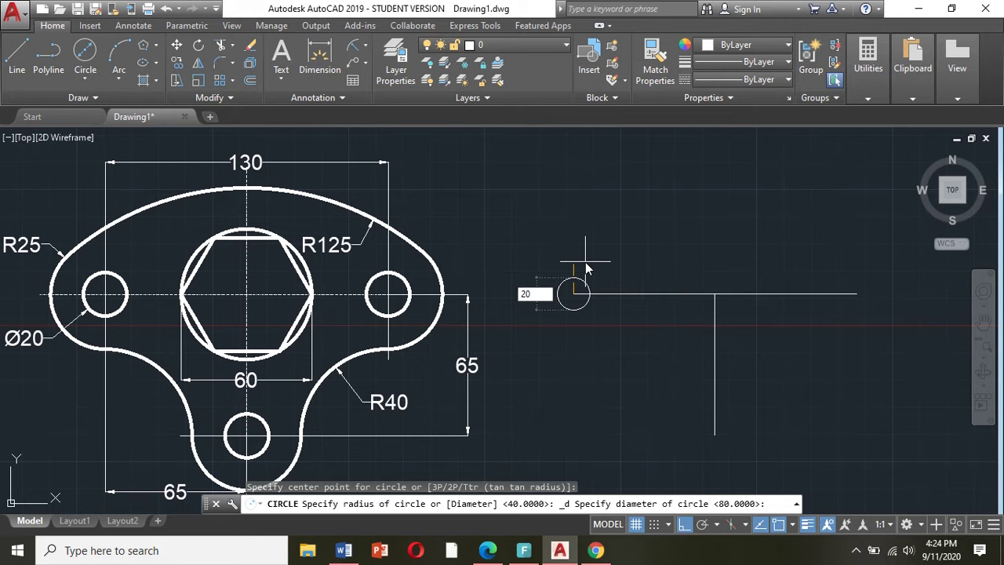
key(Return)
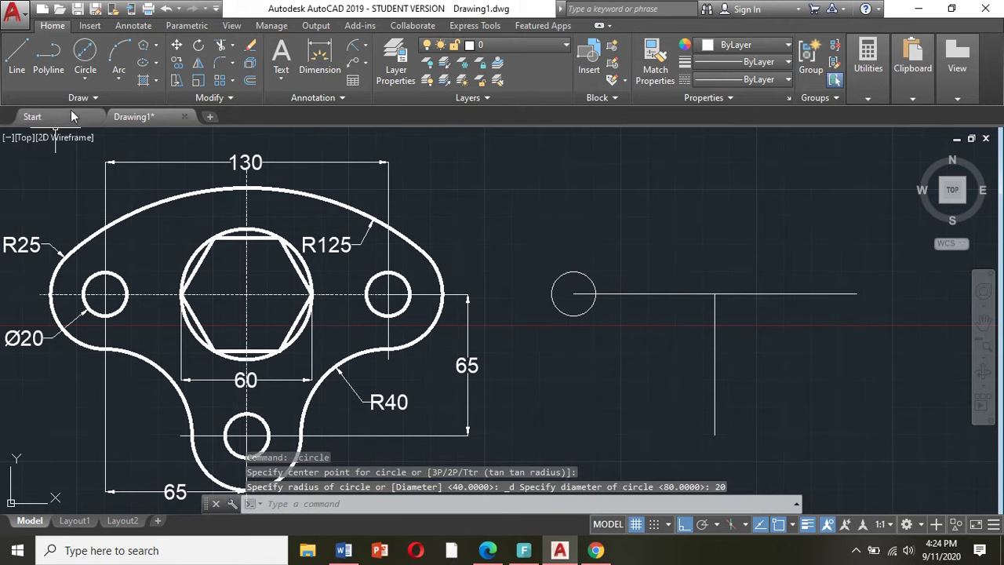
click(86, 78)
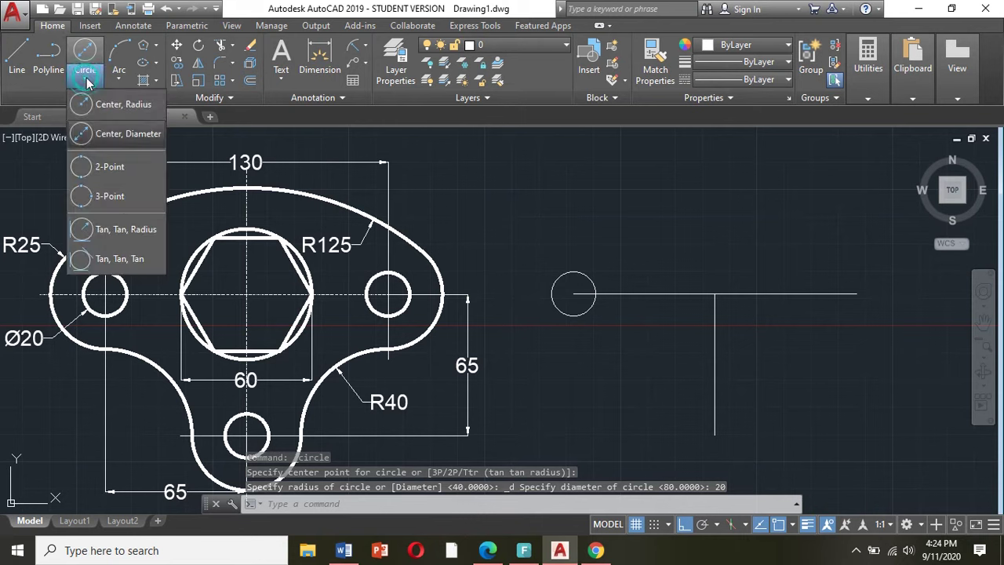
click(116, 107)
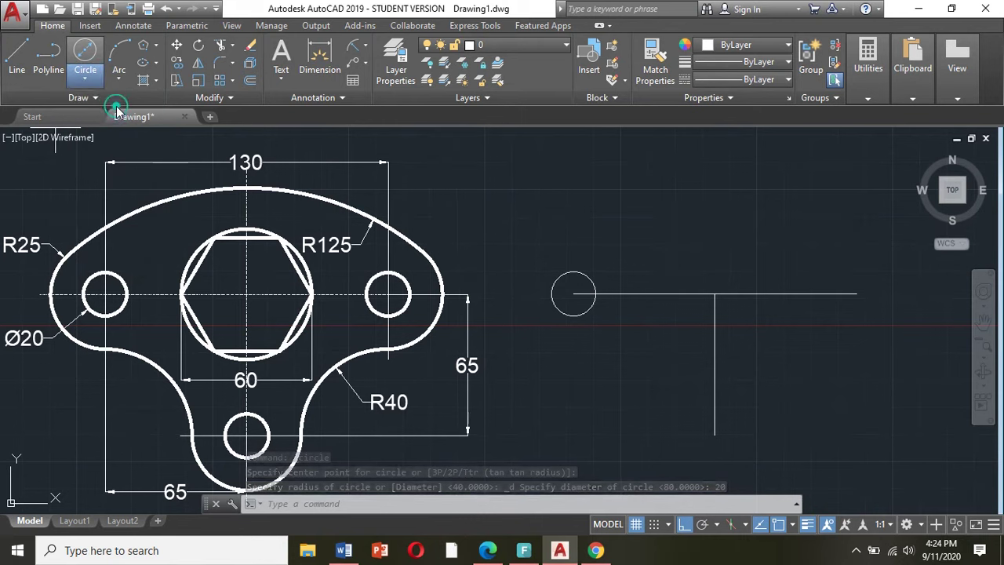
click(575, 293)
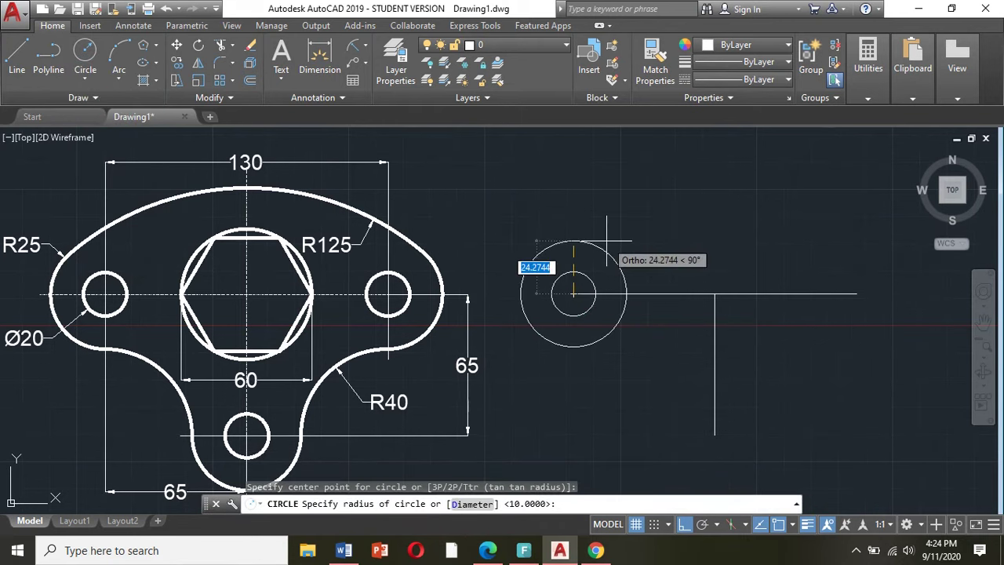
text(25)
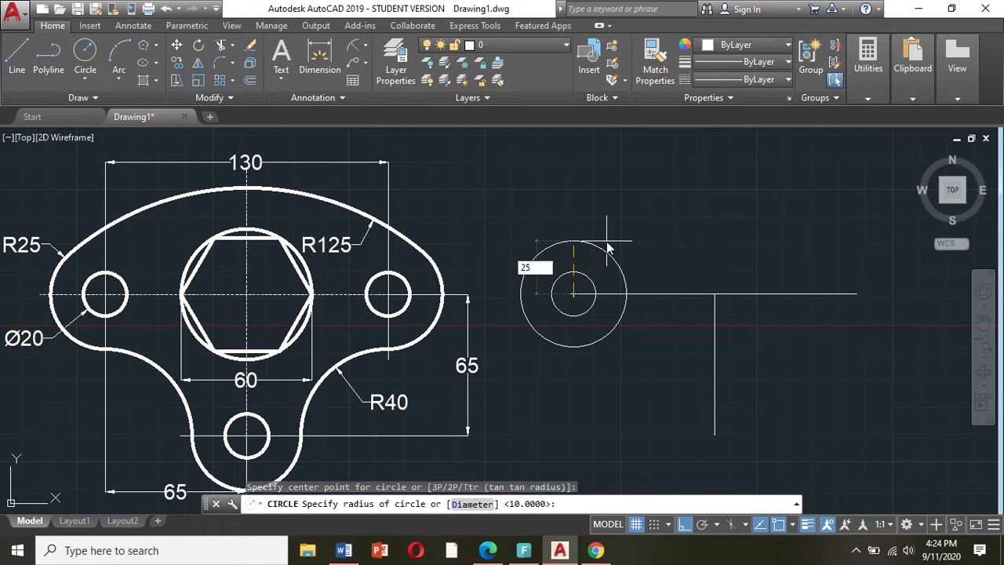
key(Return)
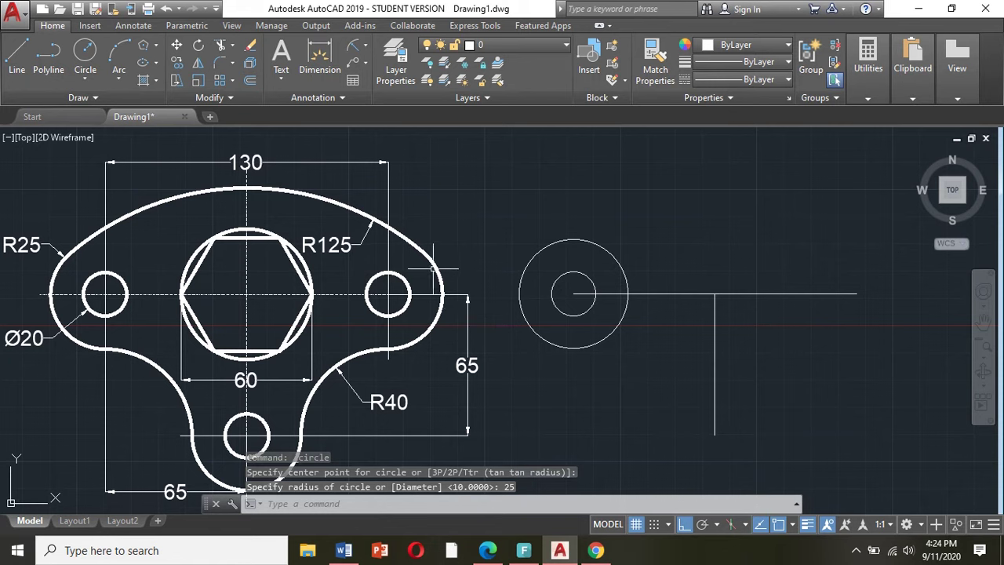
Step: At the line's right end, draw a Ø20 circle with a concentric R25 circle
click(85, 78)
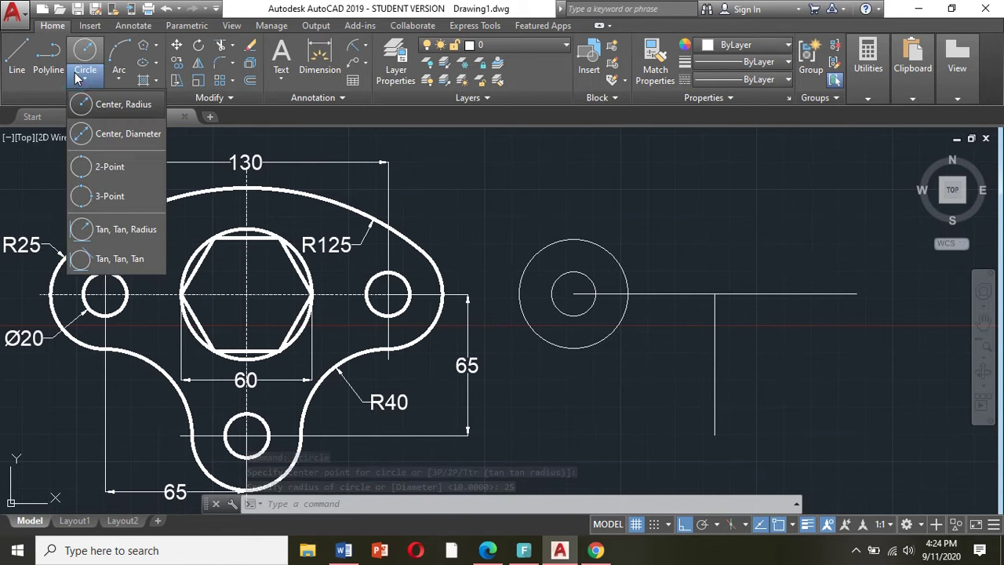
click(110, 127)
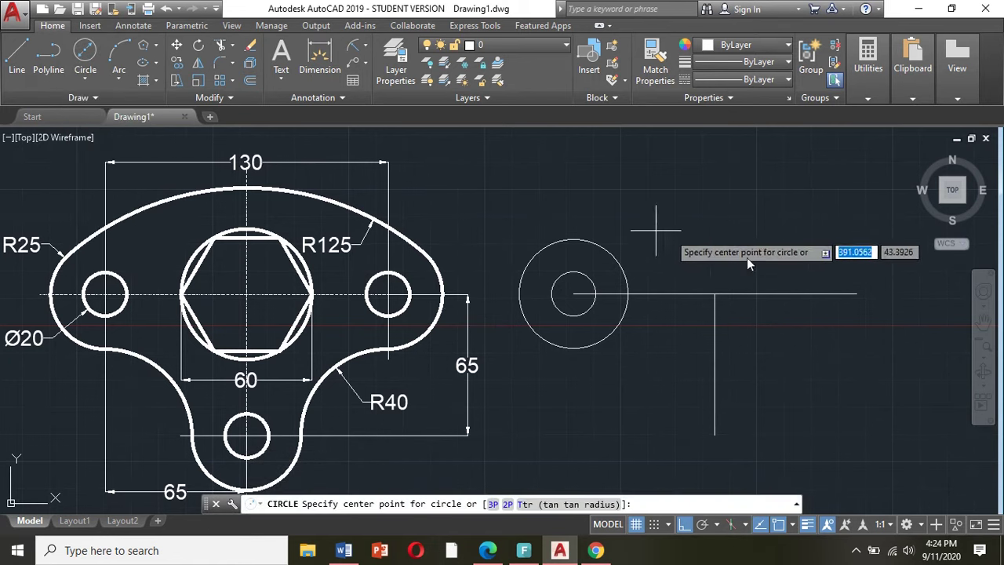
click(856, 294)
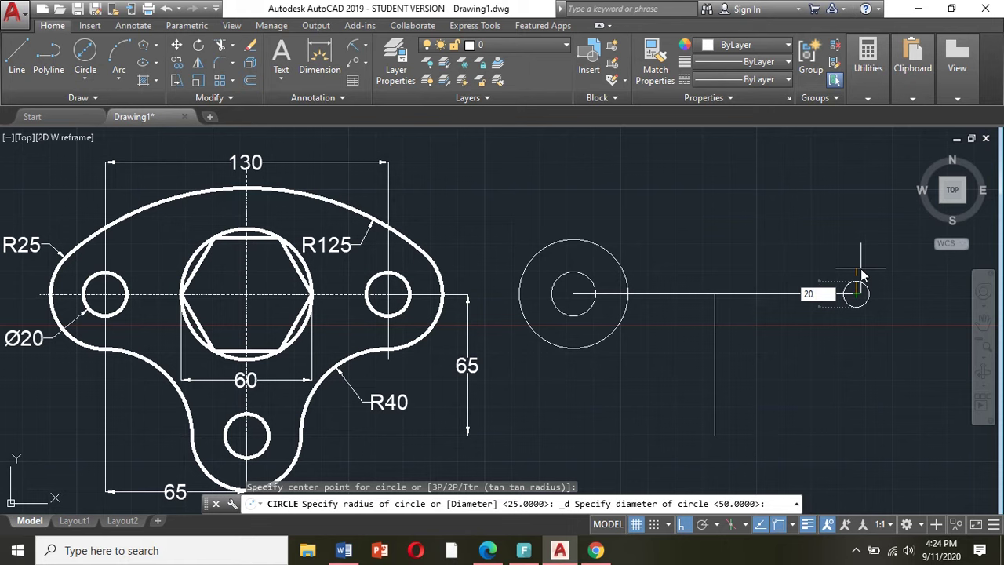
text(20)
key(Return)
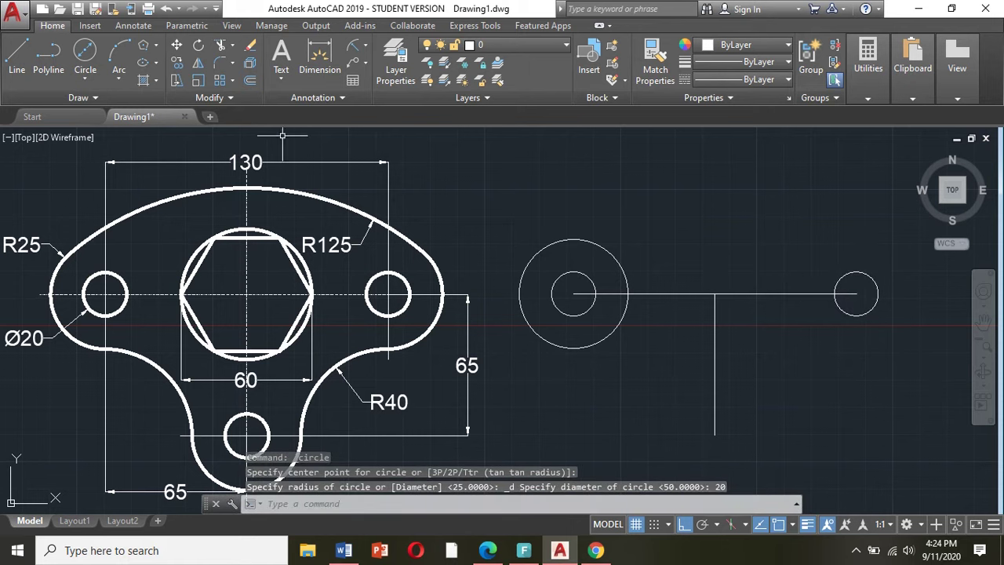
click(85, 74)
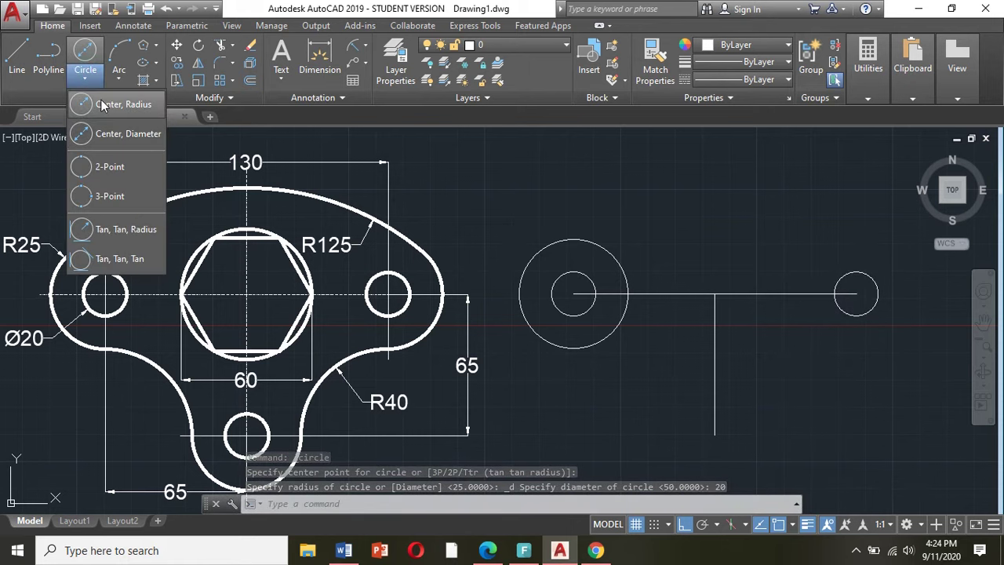
click(100, 102)
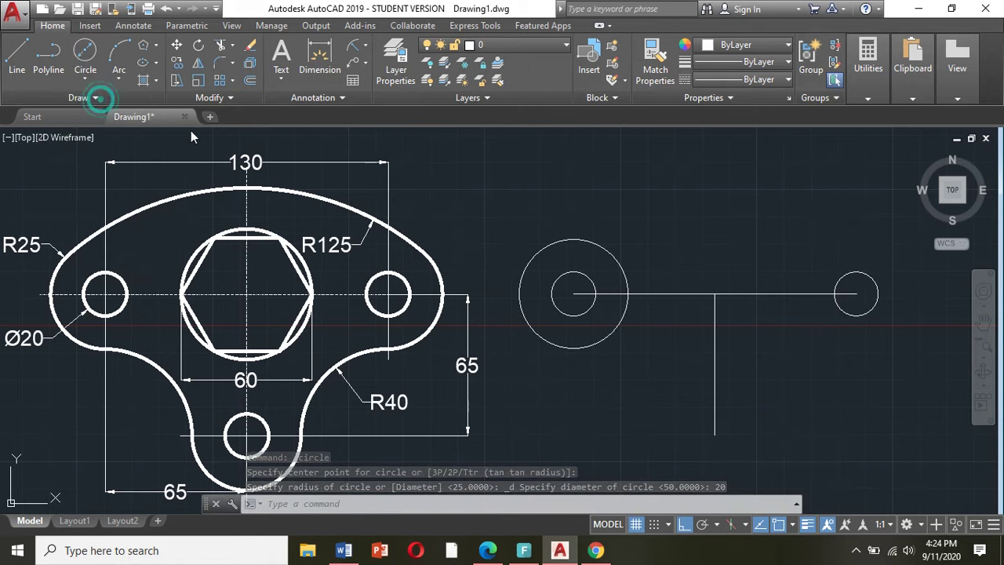
click(856, 294)
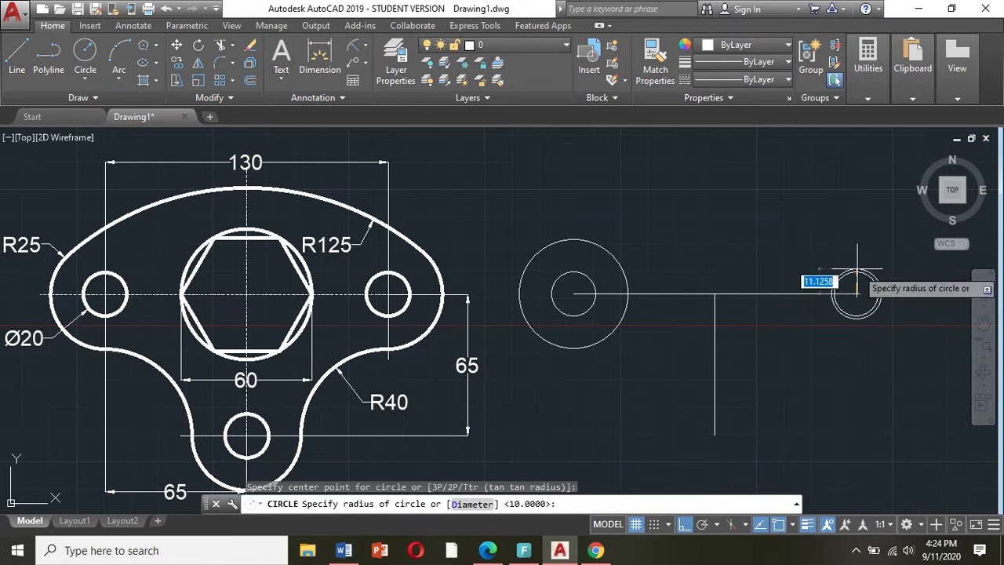
text(25)
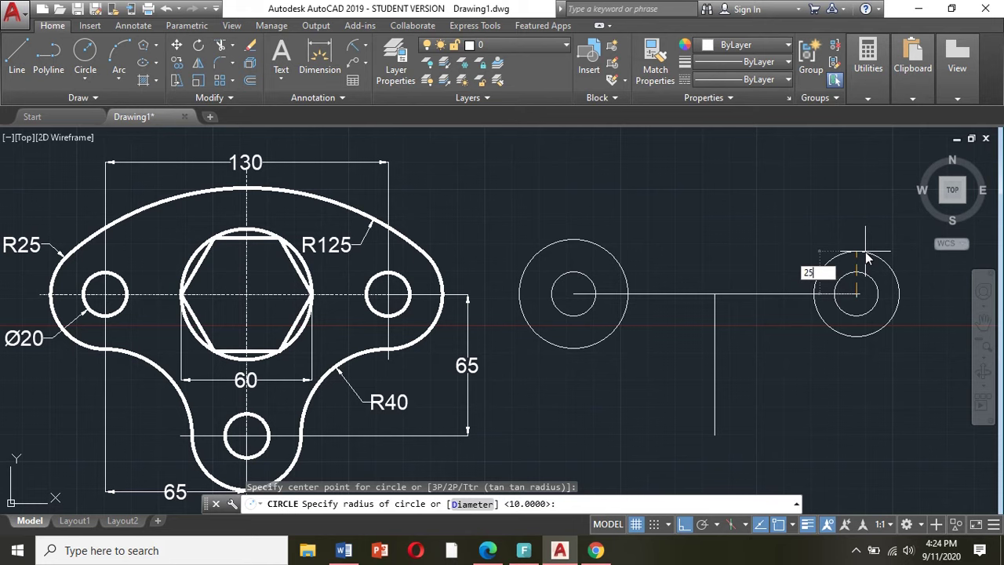
key(Return)
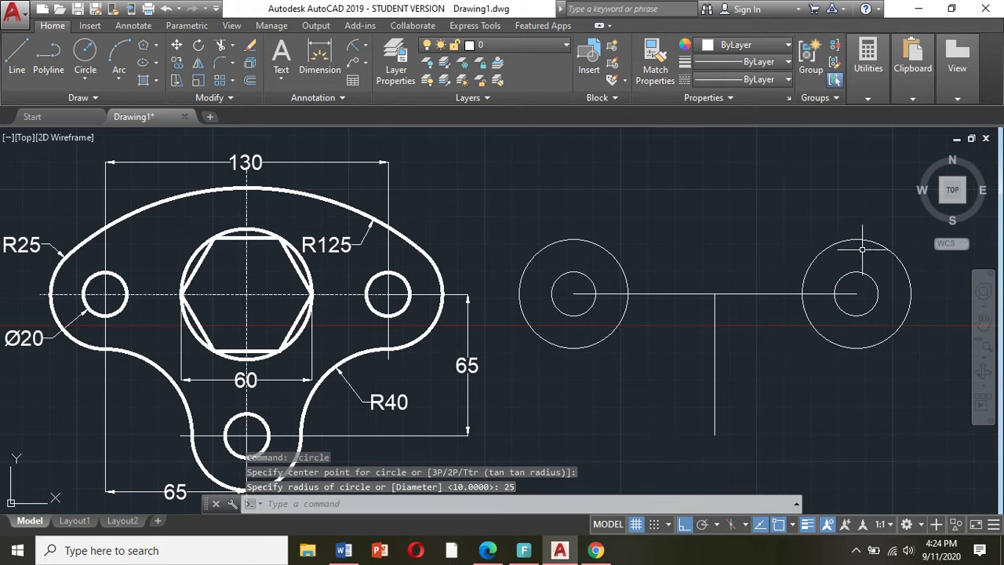
Step: At the vertical line's lower end, draw an R25 circle with a concentric Ø20 hole
right_click(735, 231)
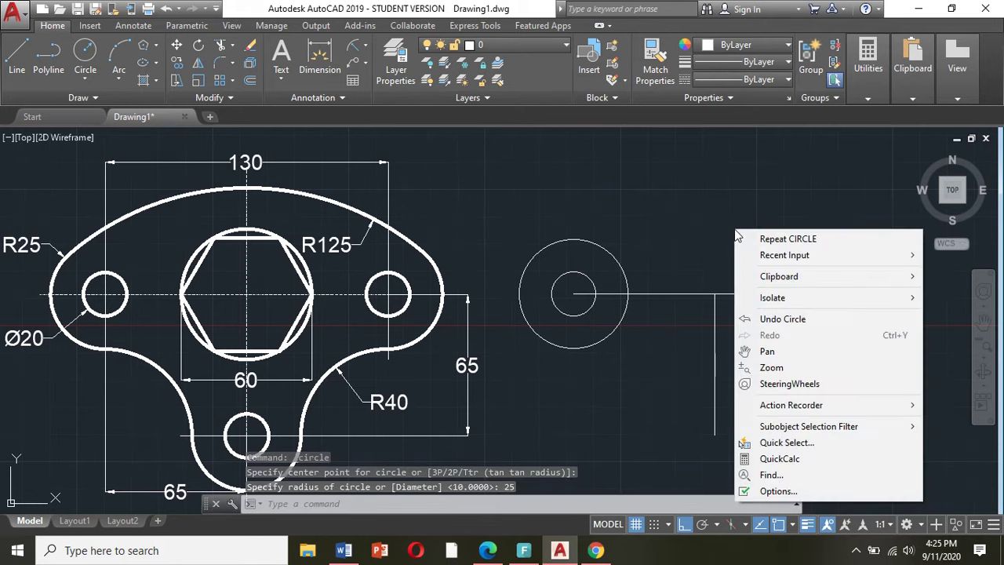
click(788, 240)
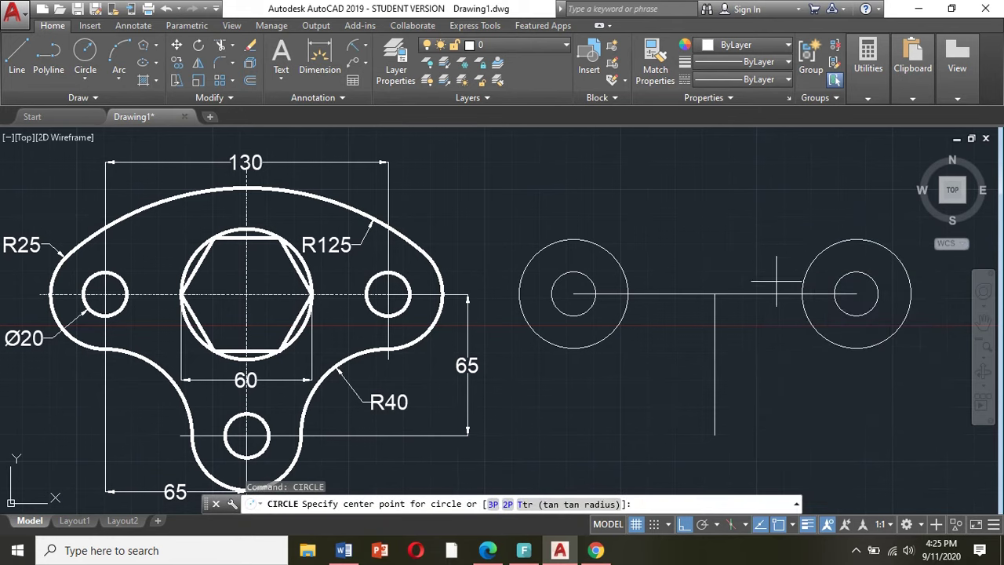
click(714, 433)
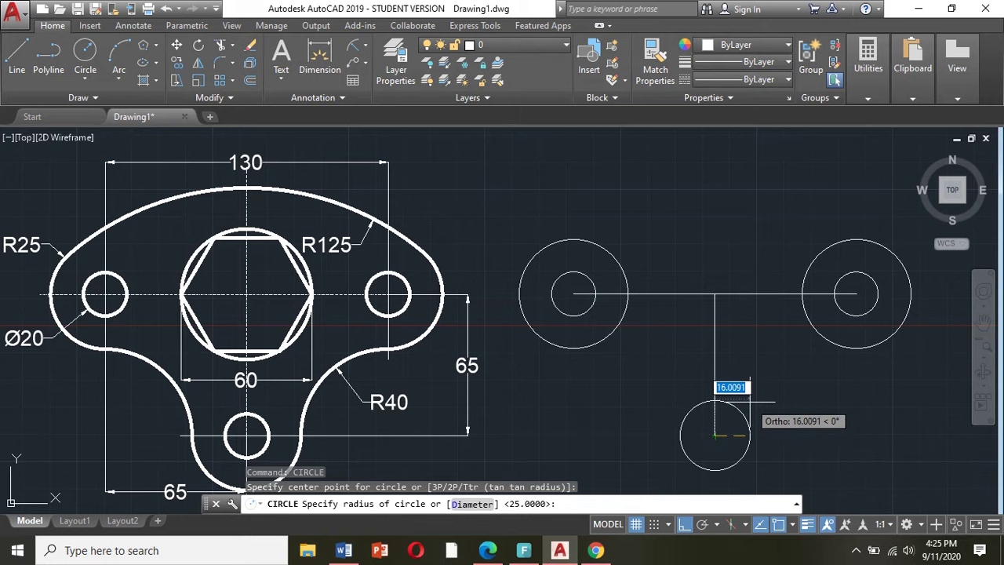
text(25)
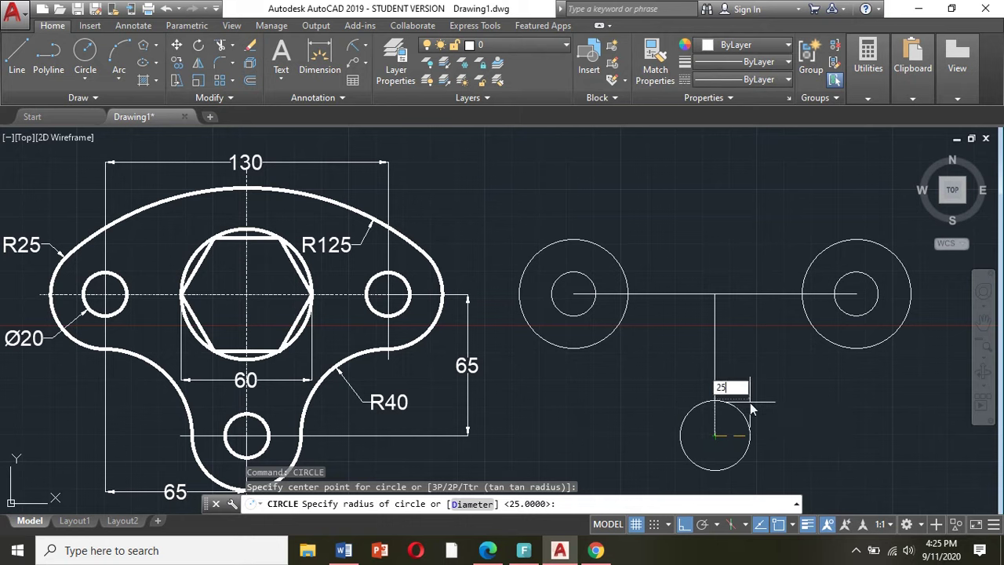
key(Return)
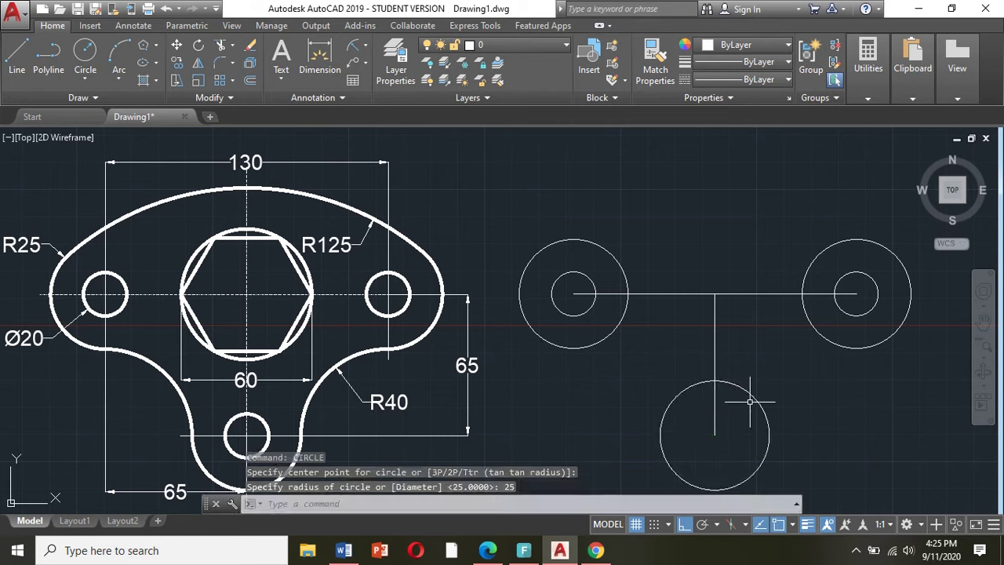
click(85, 78)
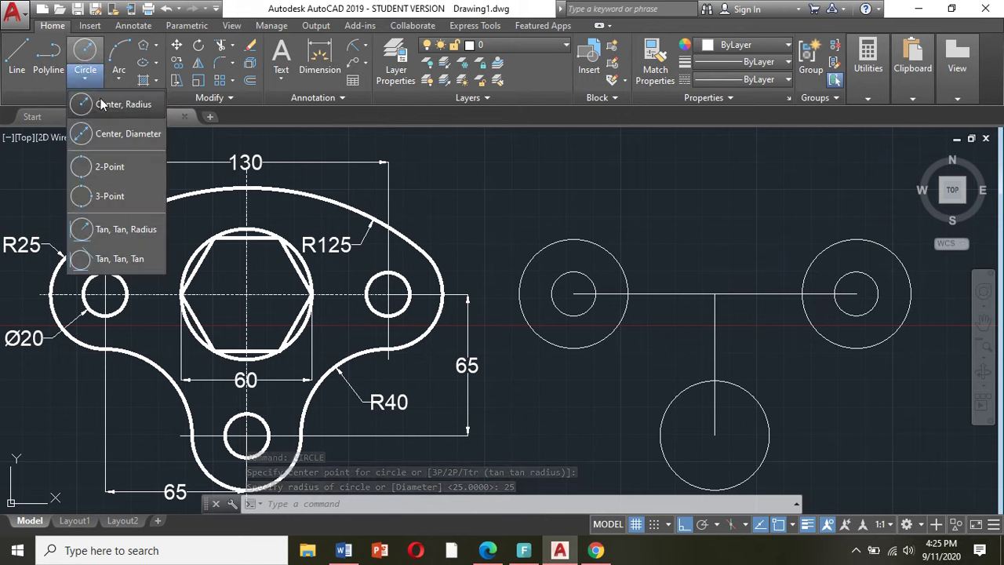
click(118, 133)
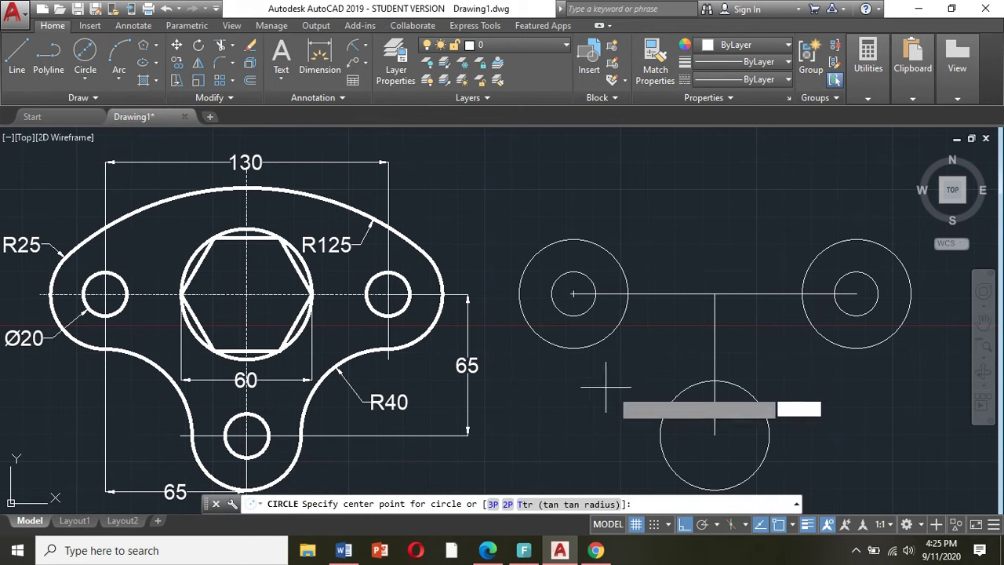
click(714, 434)
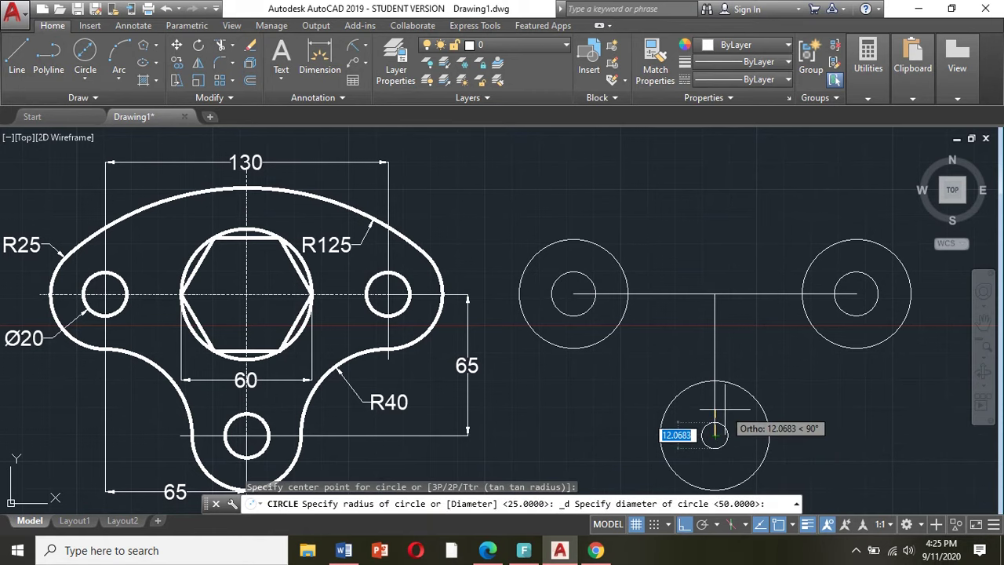
text(20)
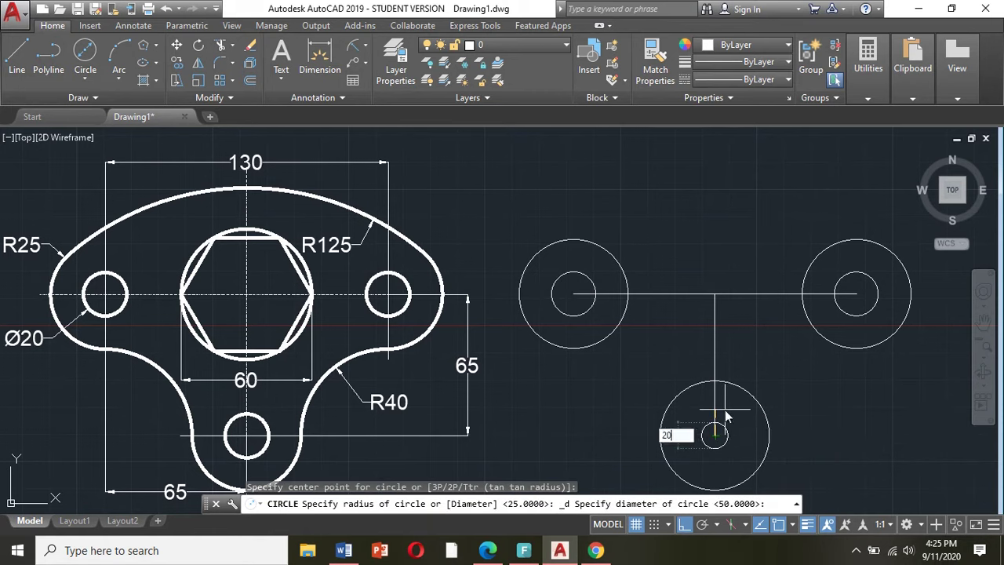
key(Return)
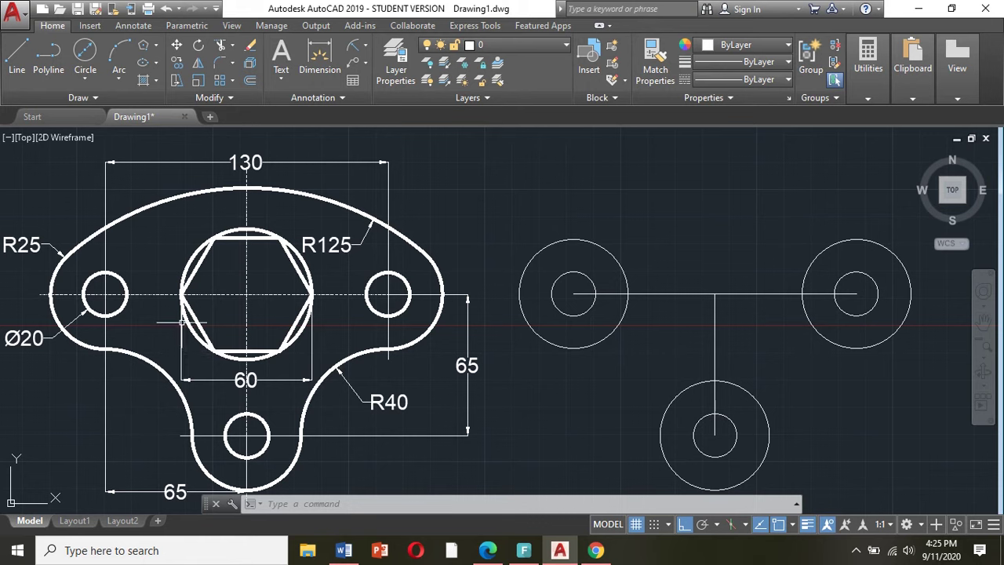
Step: Draw a Ø60 circle centred at the intersection of the two centre lines
click(88, 78)
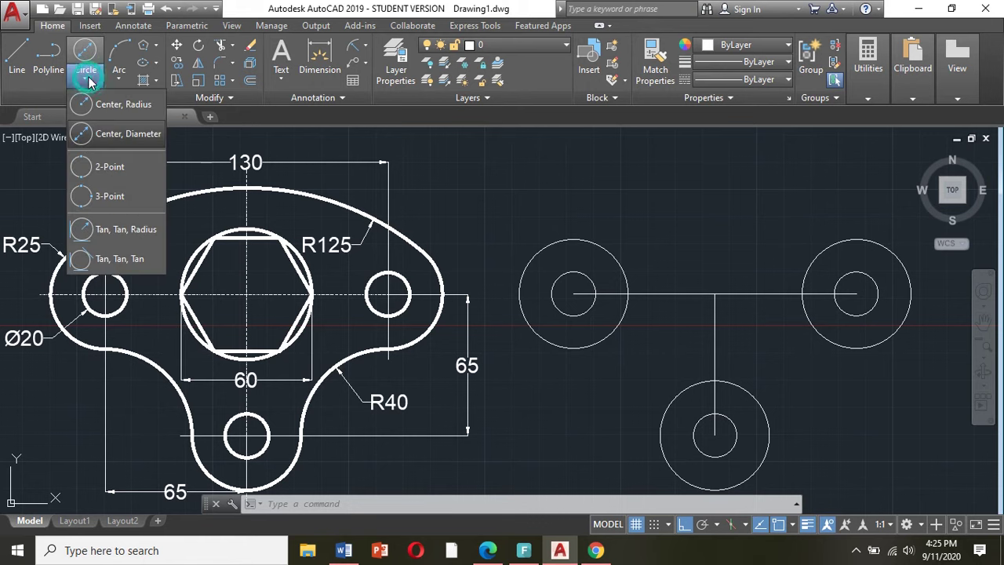
click(109, 129)
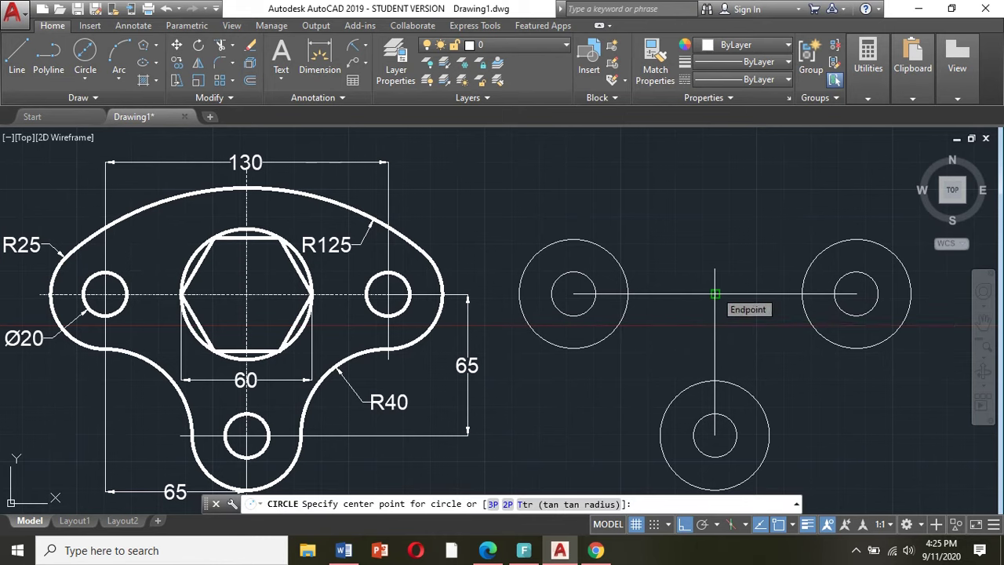
click(714, 293)
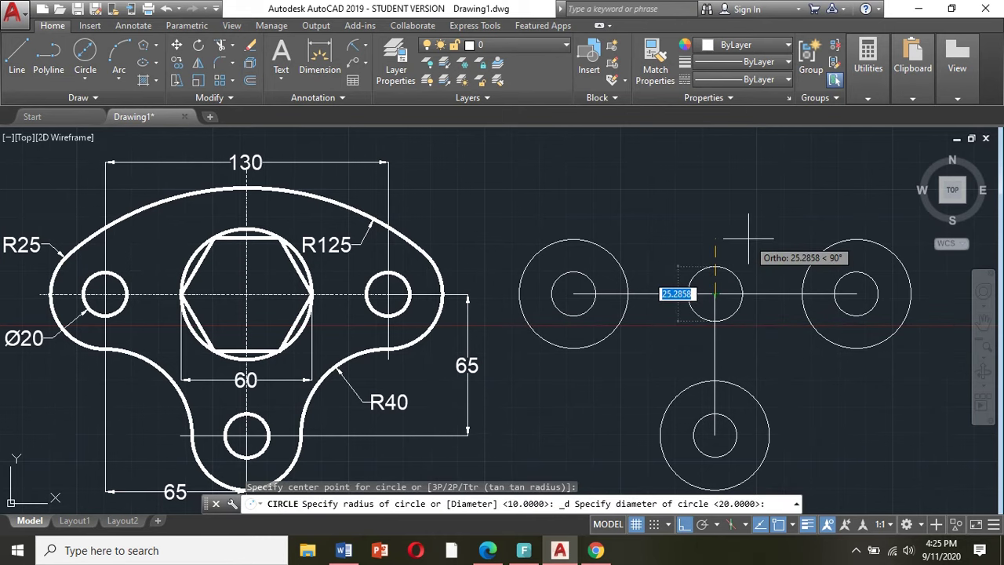
text(60)
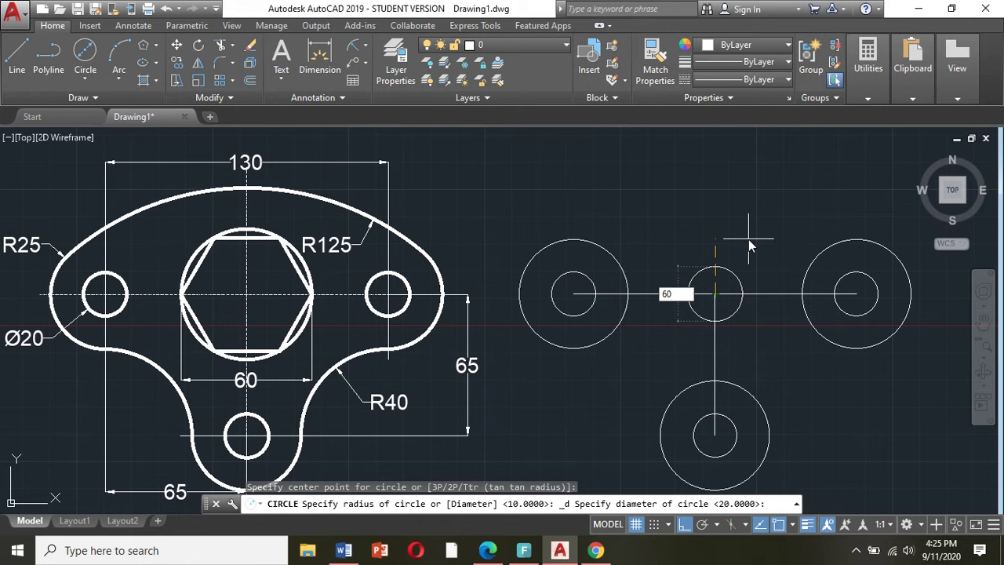
key(Return)
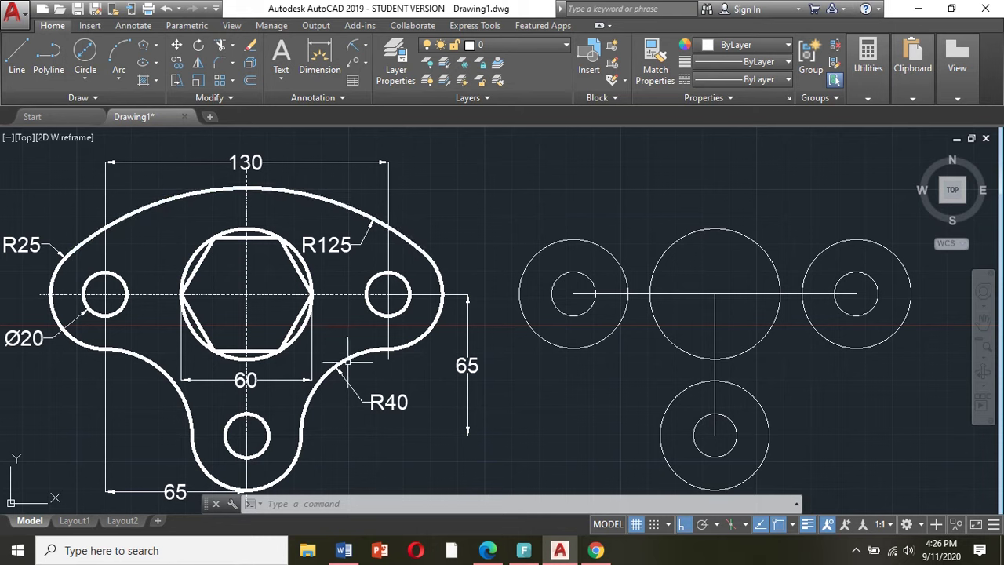
click(85, 79)
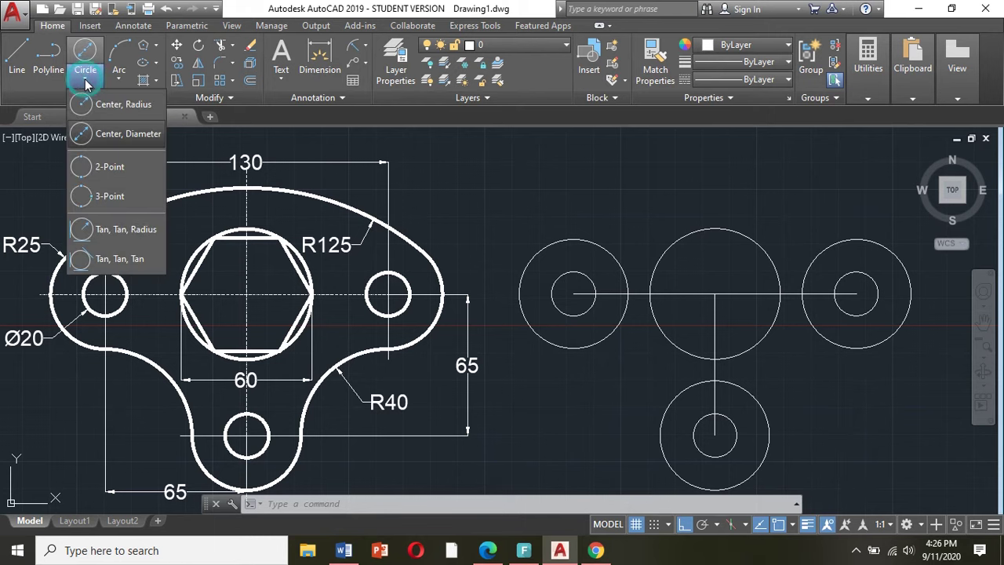
Step: Draw an R125 circle tangent to the left and right R25 circles
click(128, 233)
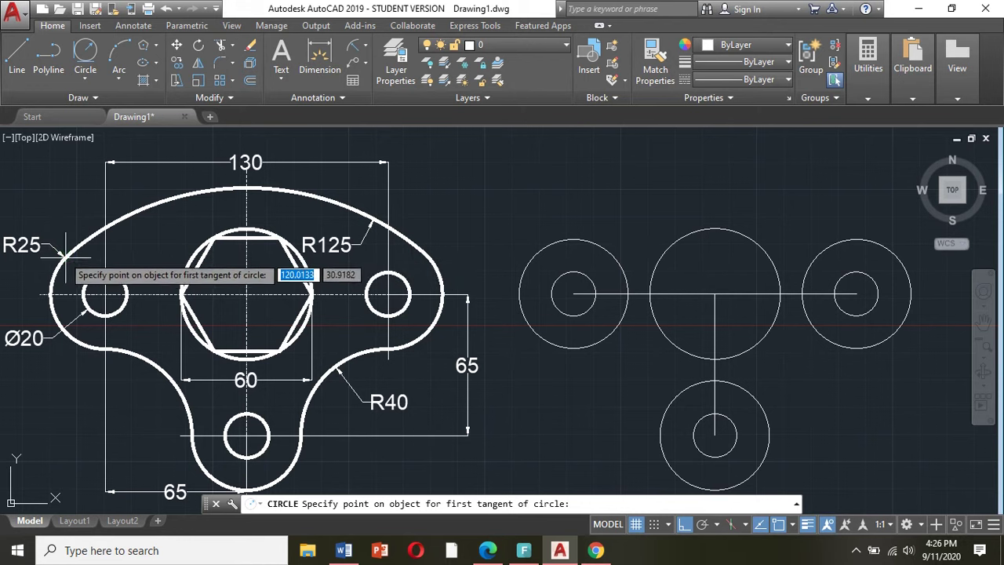
click(538, 249)
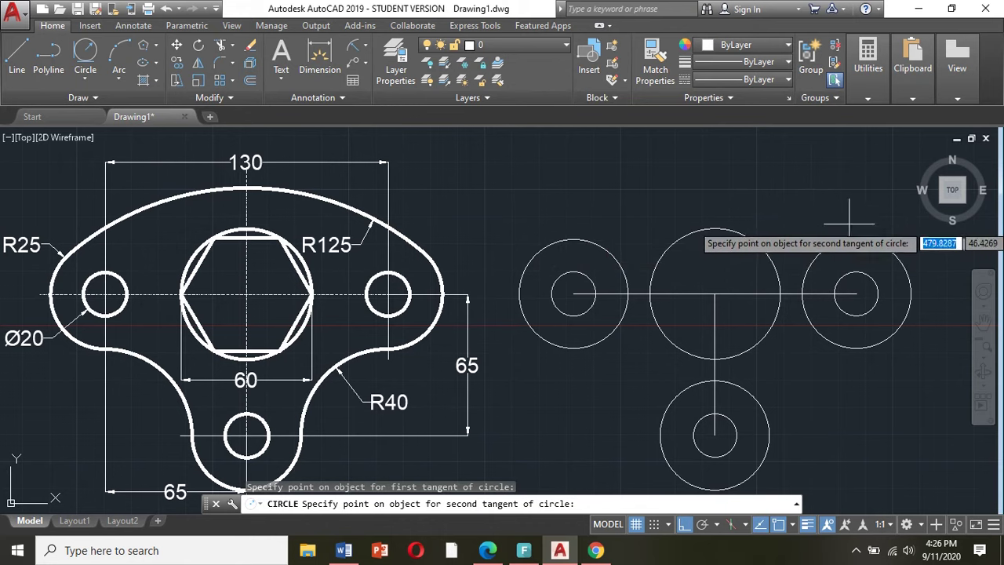
click(888, 248)
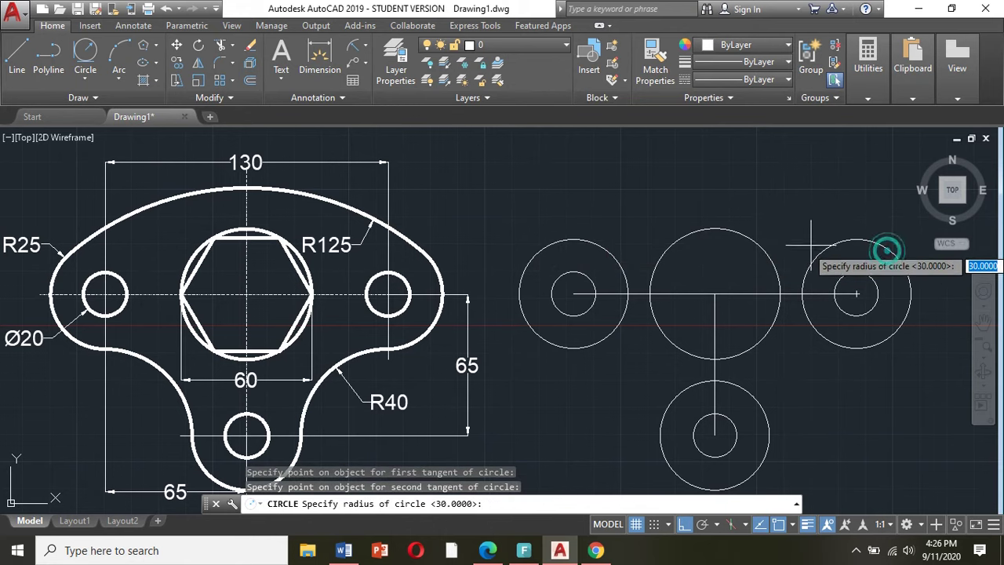
text(125)
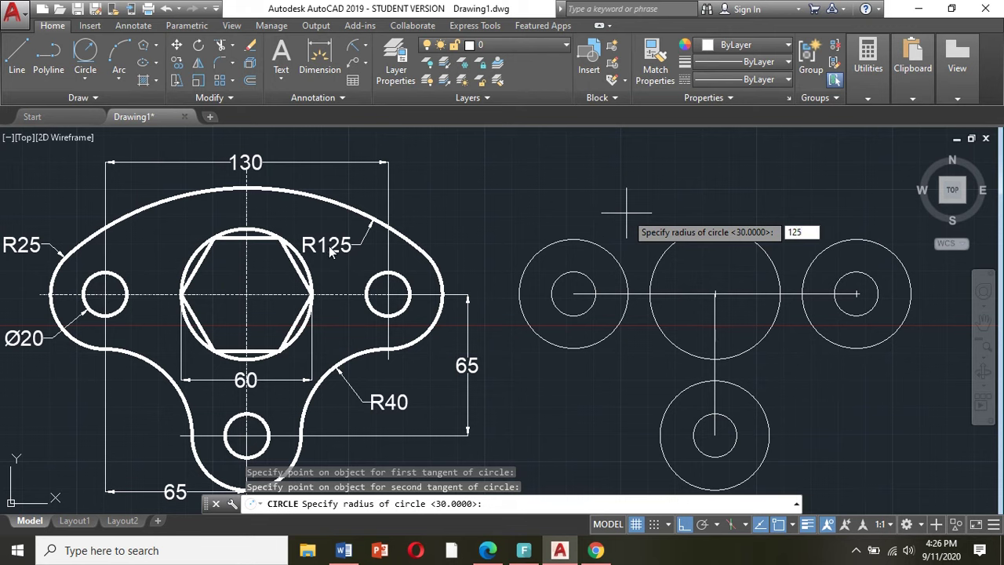
key(Return)
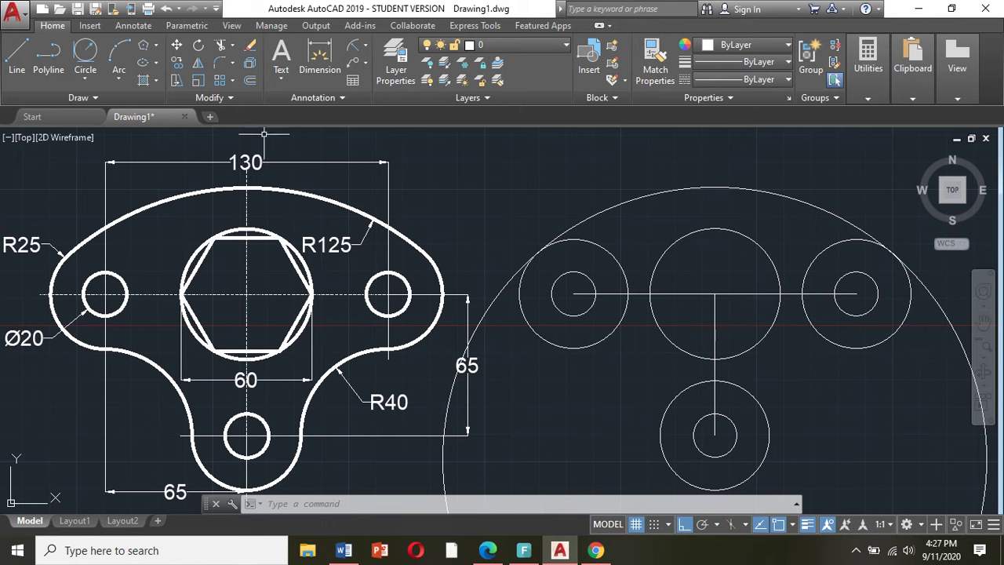
Step: Trim away the lower part of the R125 circle, leaving only the top arc
click(220, 46)
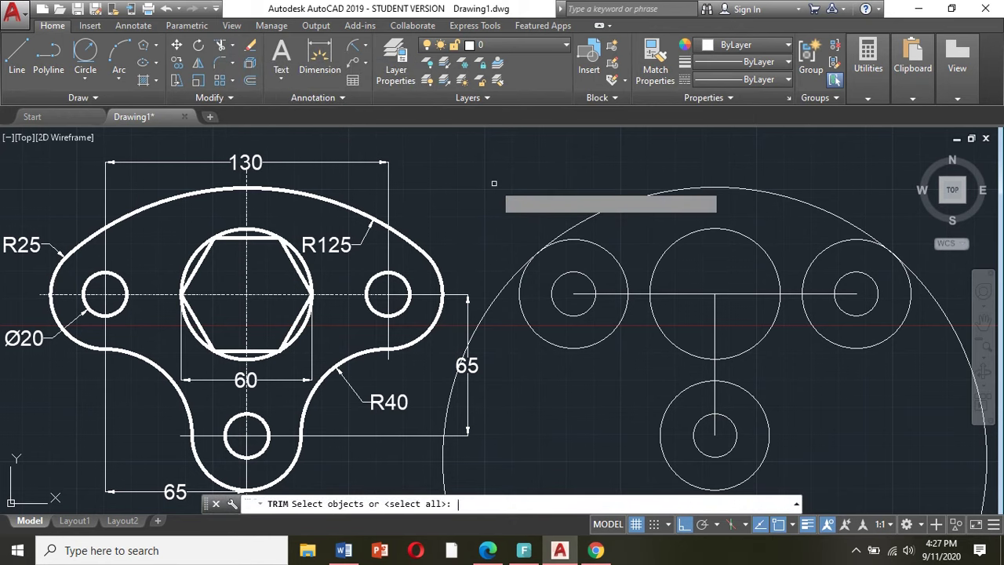
key(Return)
click(492, 304)
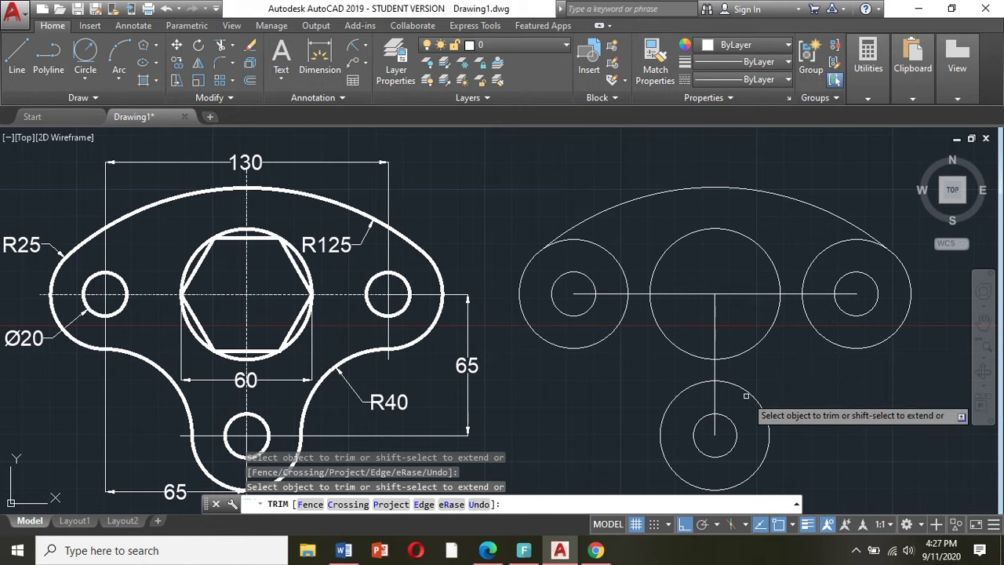
key(Return)
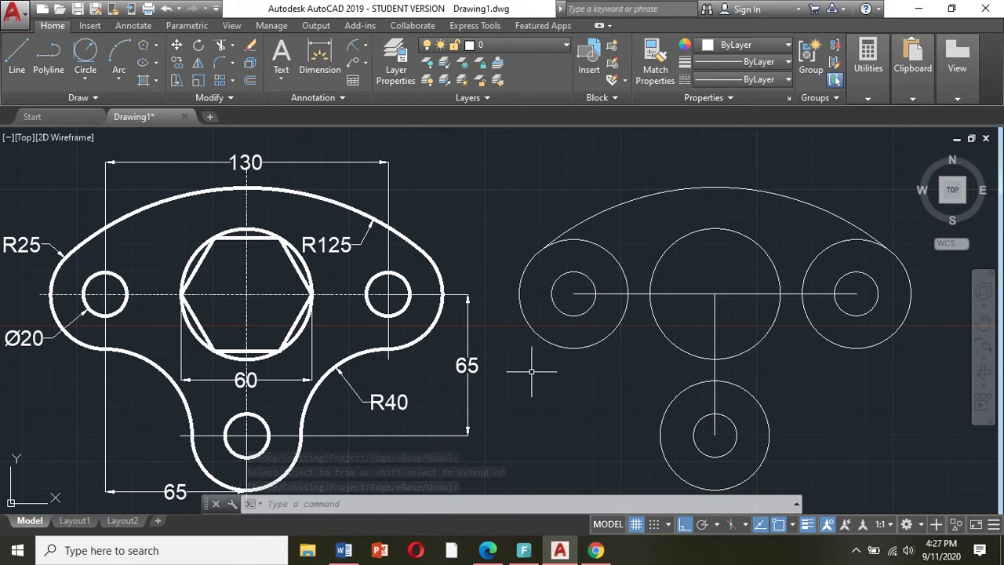
Step: Draw an R40 circle tangent to the bottom boss circle and the right R25 circle
click(92, 81)
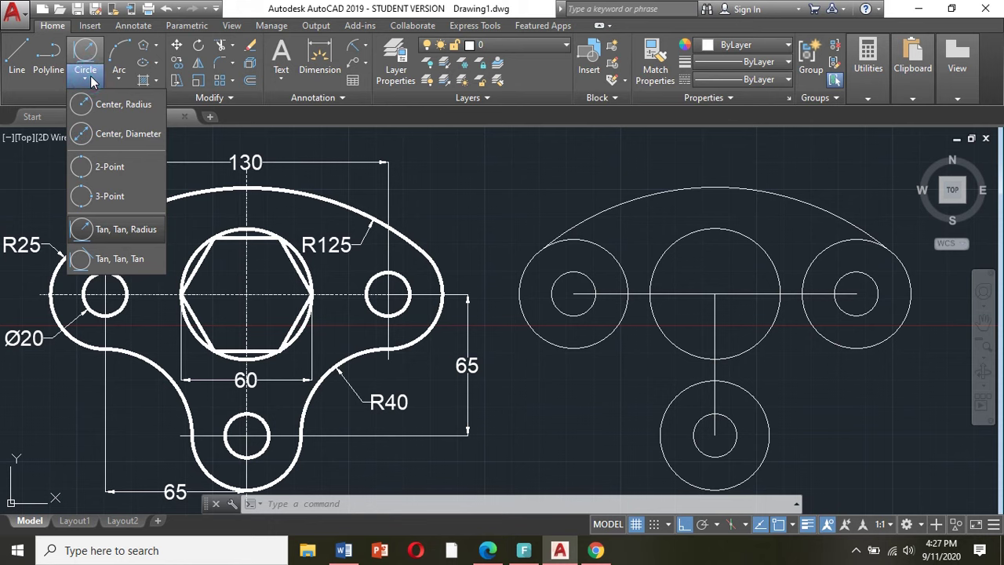
click(133, 229)
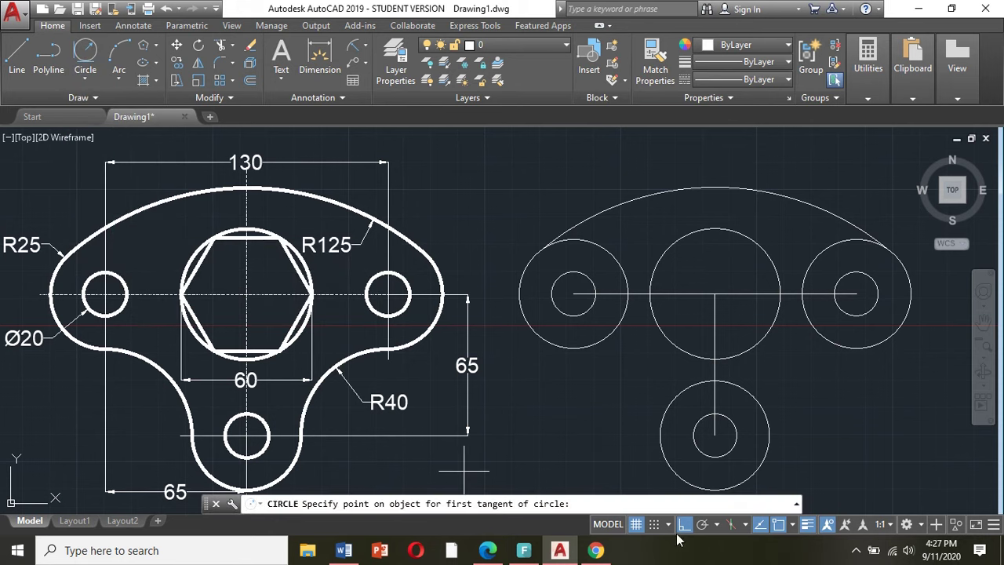
click(768, 437)
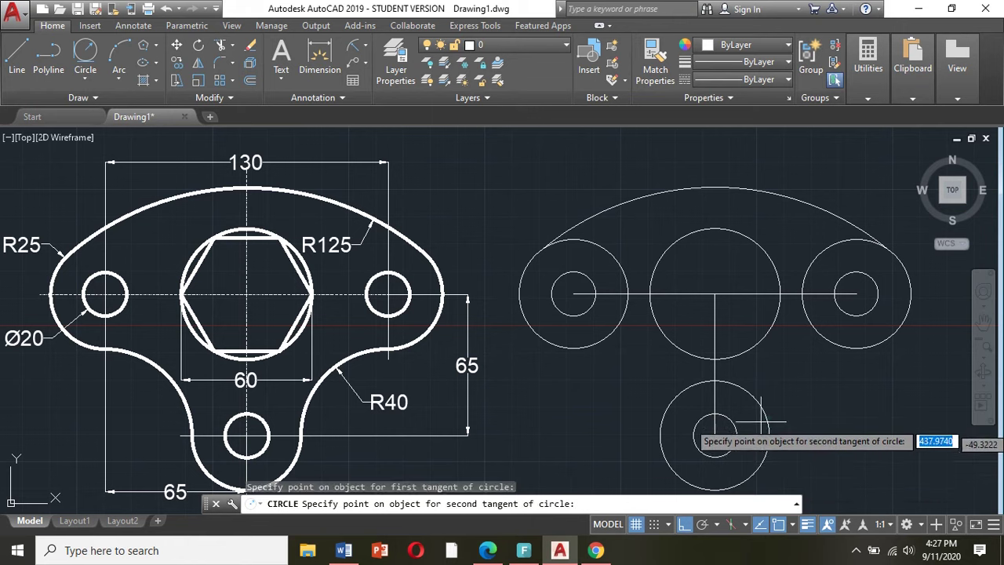
click(848, 345)
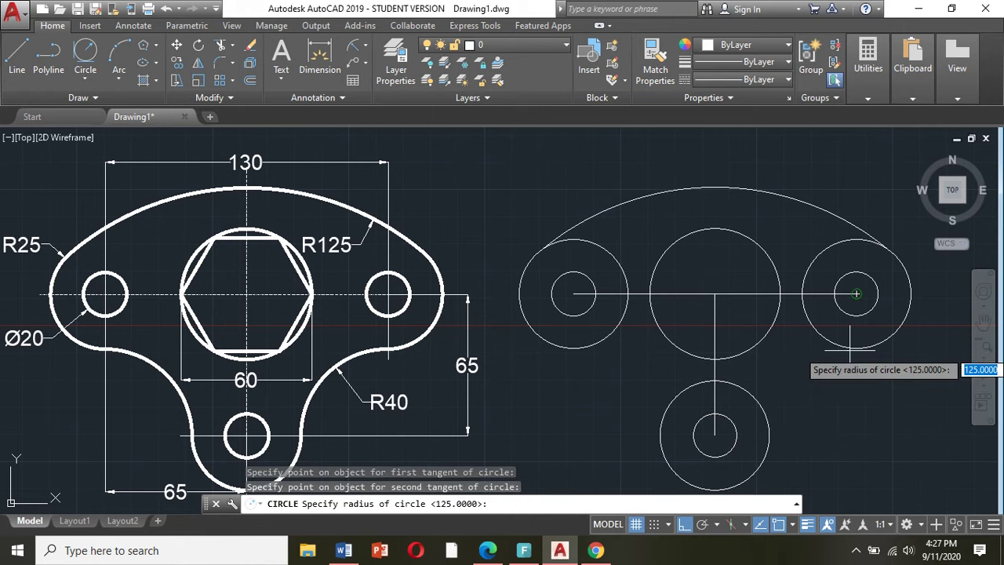
text(40)
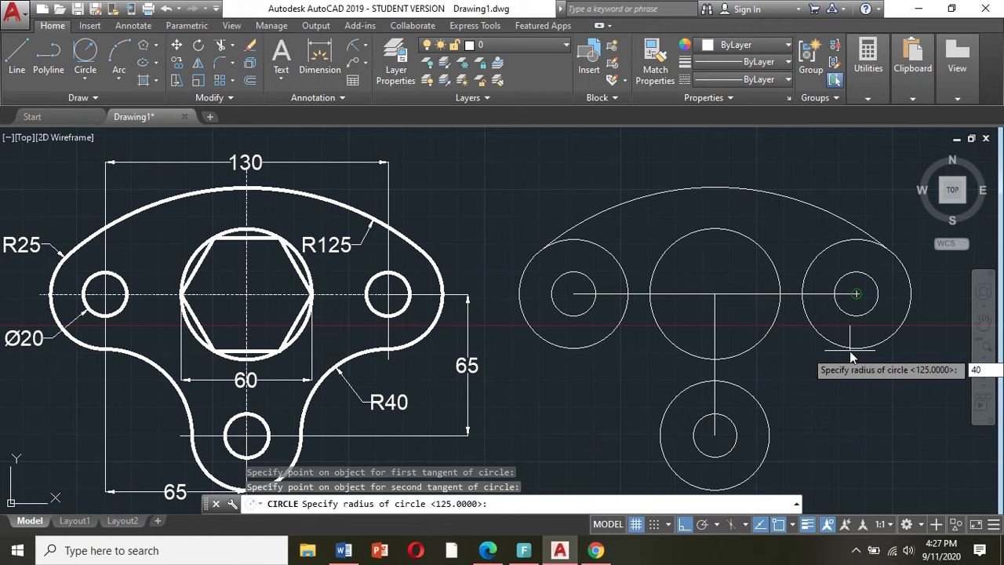
key(Return)
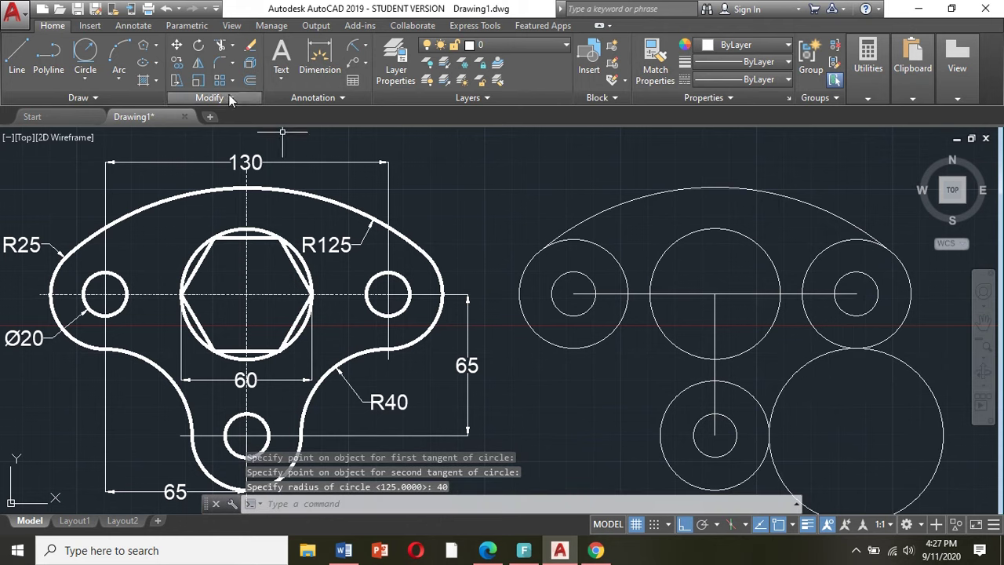
Step: Trim off the outer part of the R40 circle, leaving the connecting arc
click(221, 47)
key(Return)
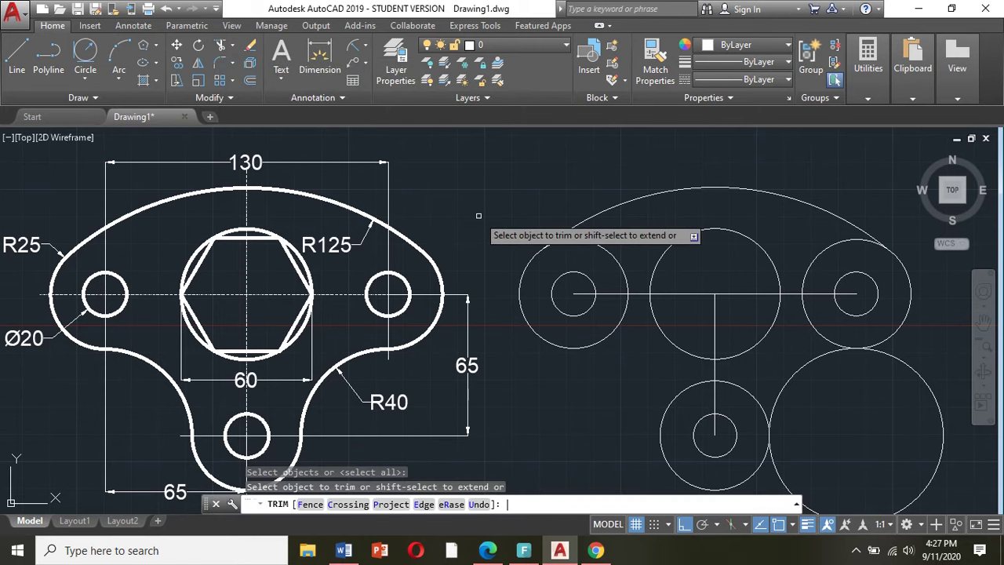
click(771, 460)
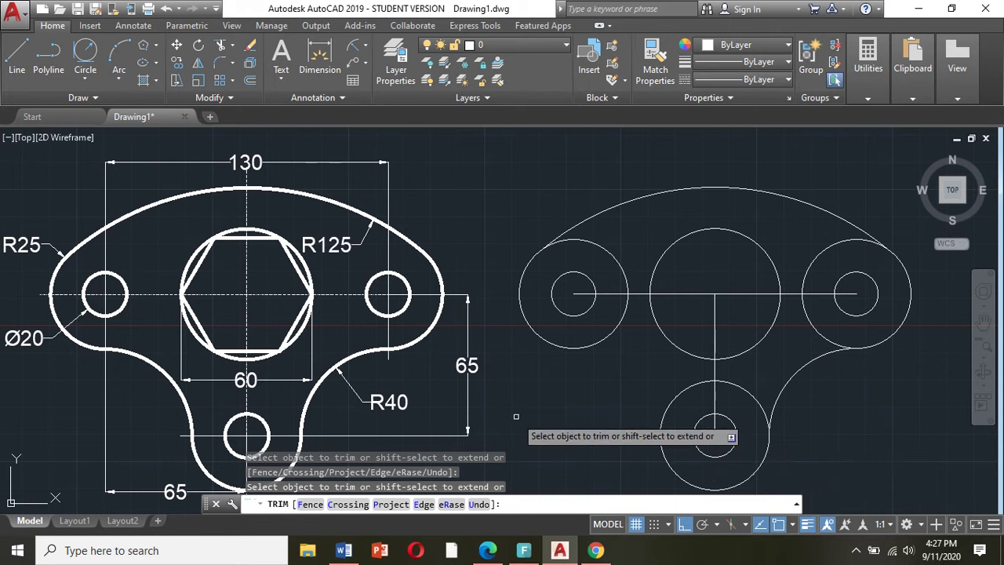
Step: Draw an R40 circle tangent to the left R25 circle and the bottom boss circle
click(86, 73)
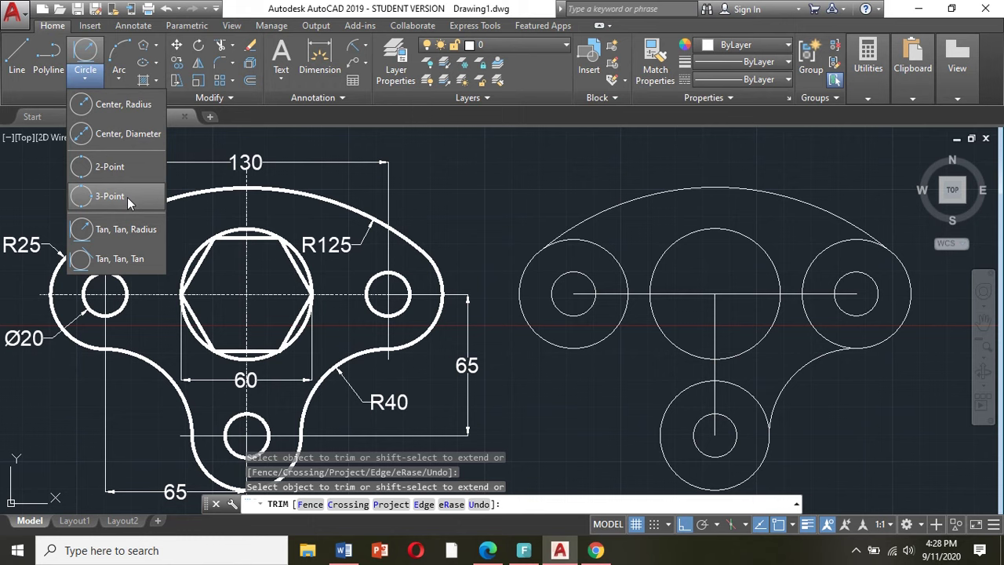
click(126, 229)
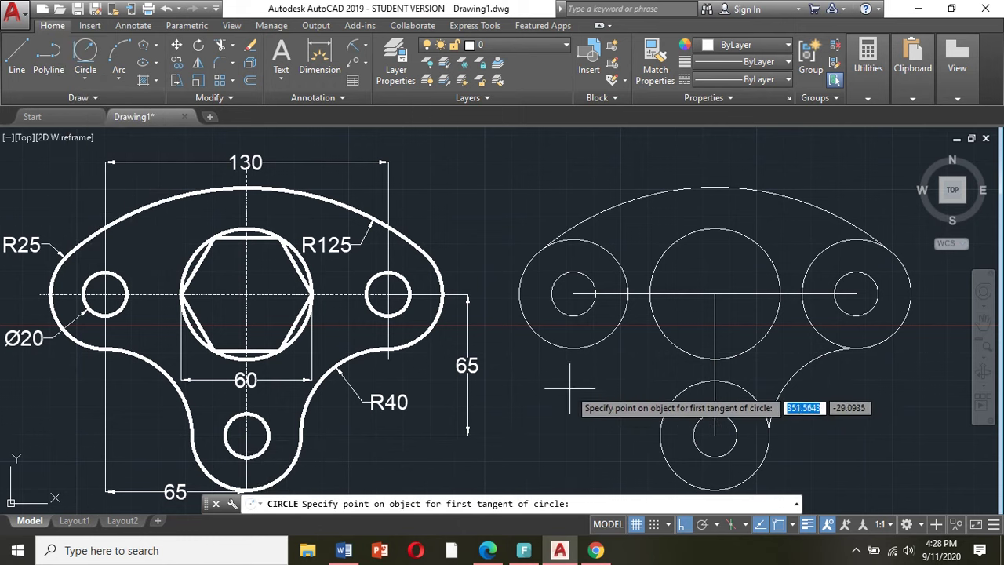
click(585, 343)
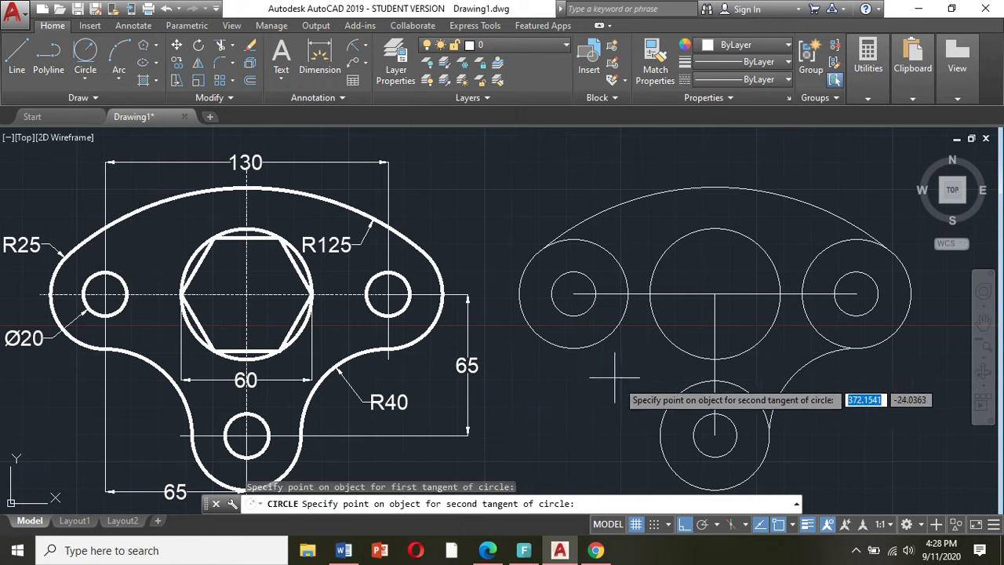
click(658, 428)
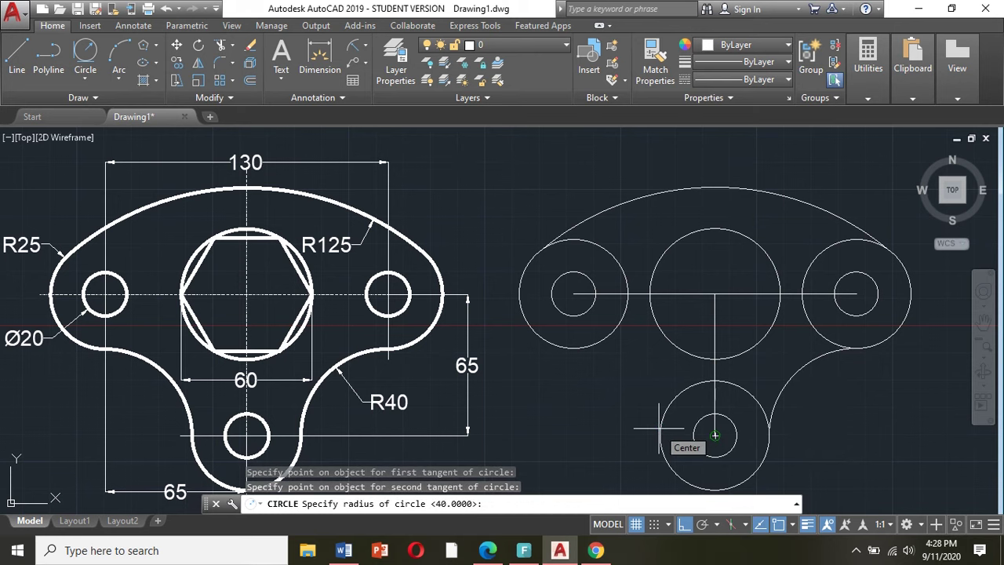
text(40)
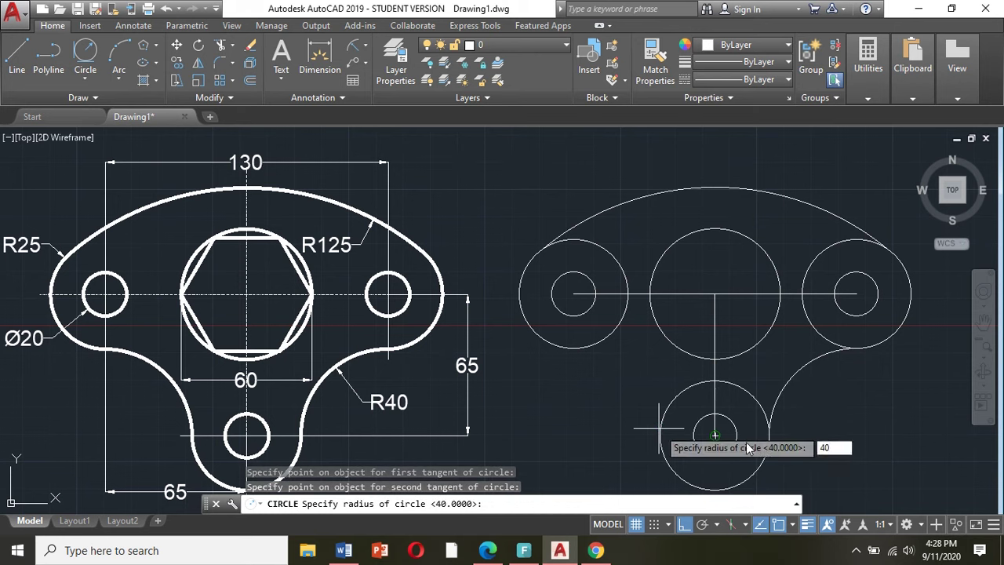
key(Return)
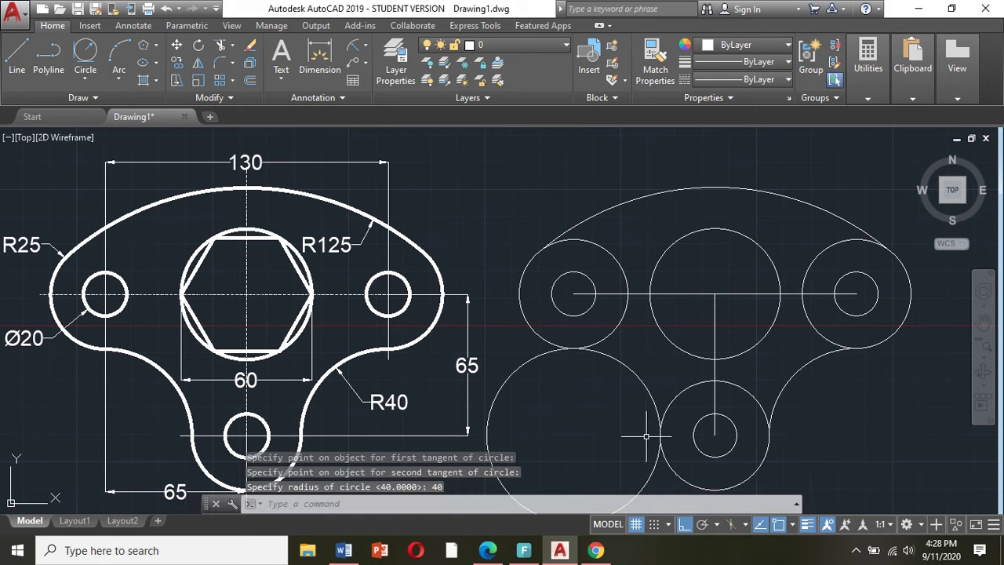
Step: Trim the left R40 circle's outer part and the R25 circles' inner arcs into one outline
click(220, 46)
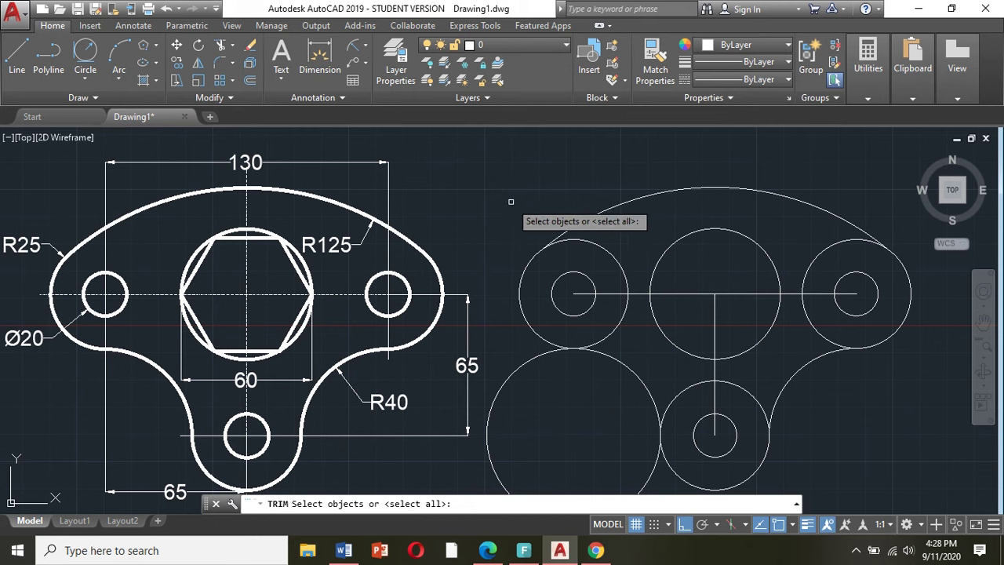
key(Return)
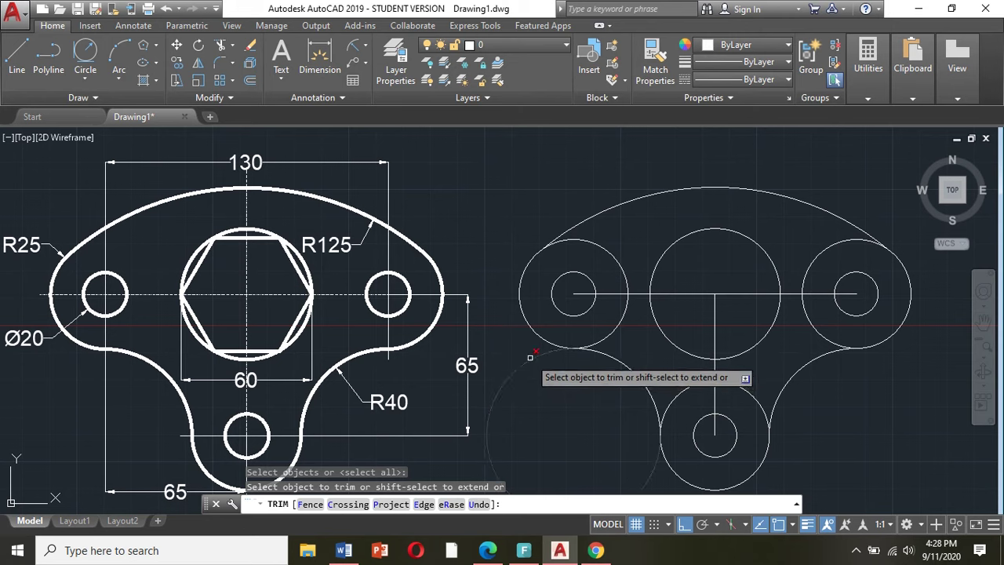
click(529, 357)
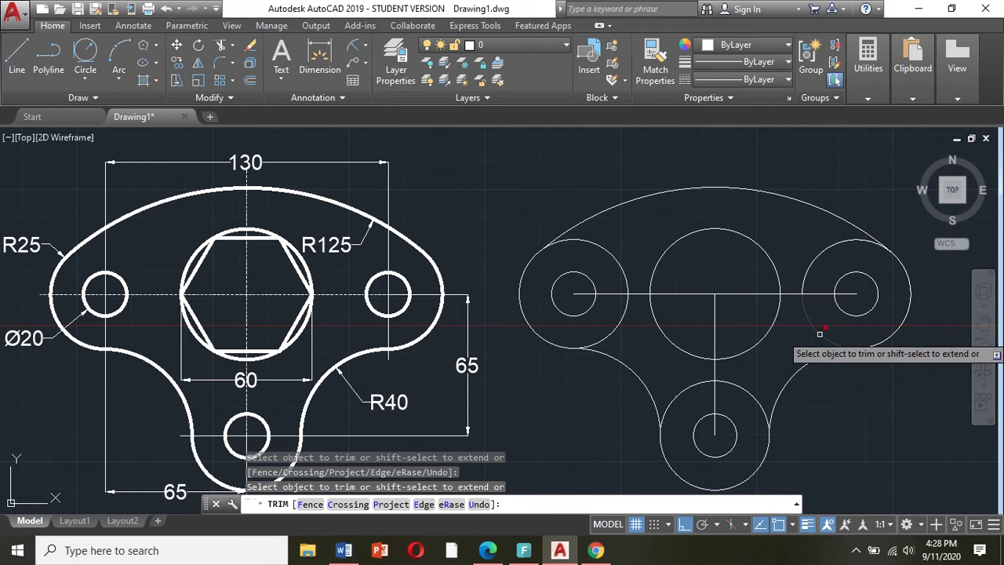
click(820, 254)
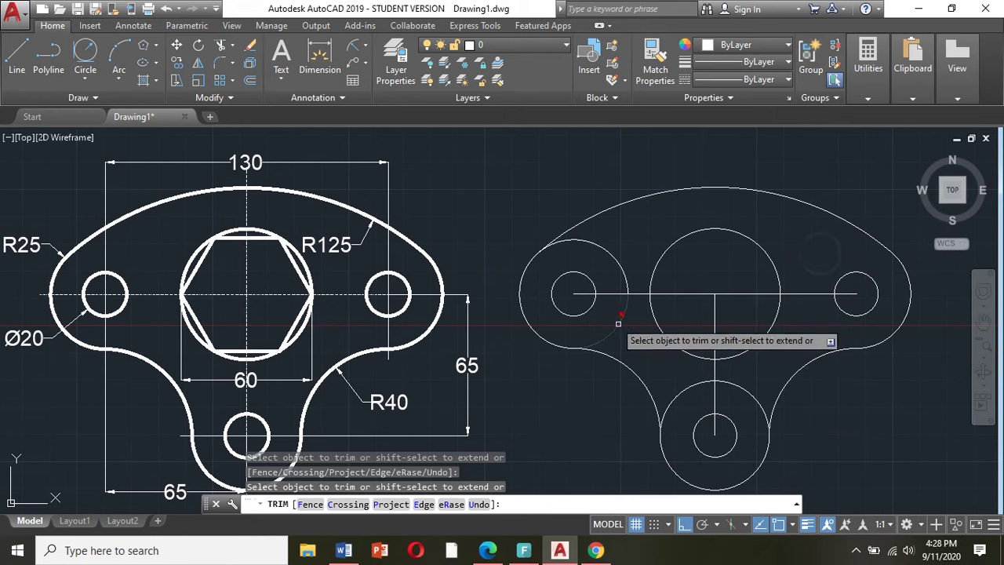
click(595, 248)
click(622, 319)
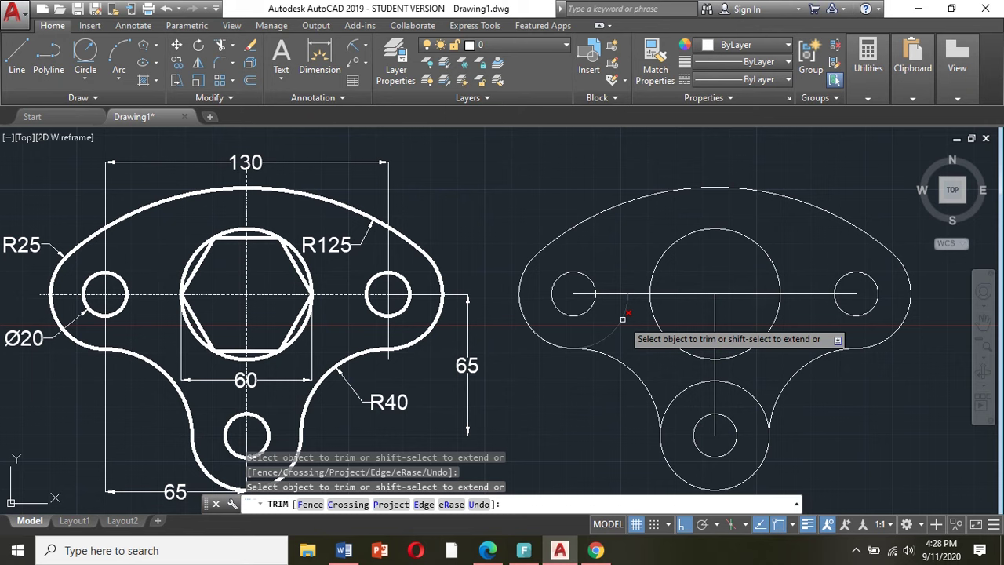
click(684, 386)
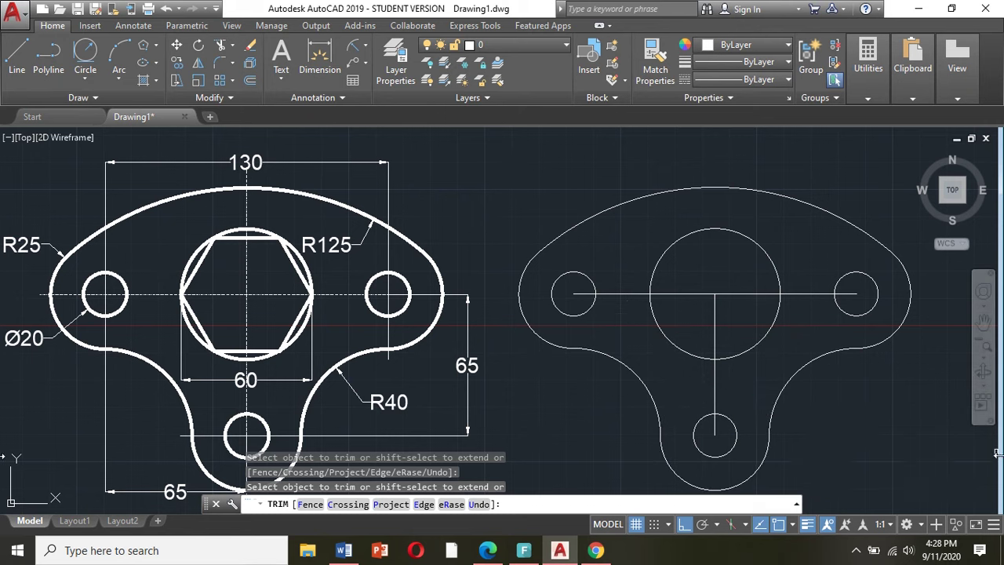
key(Return)
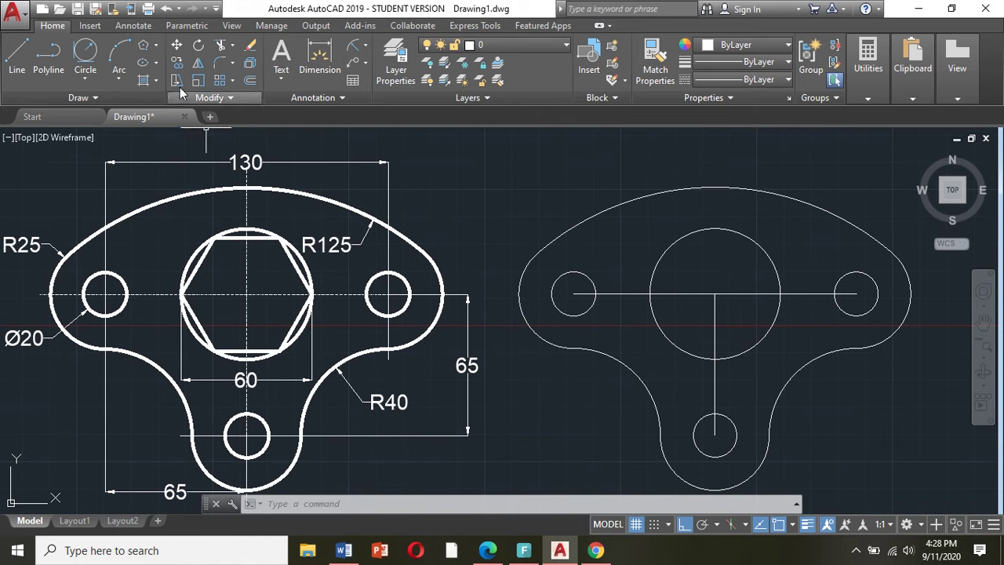
Step: Start the Polygon tool with 6 sides
click(157, 47)
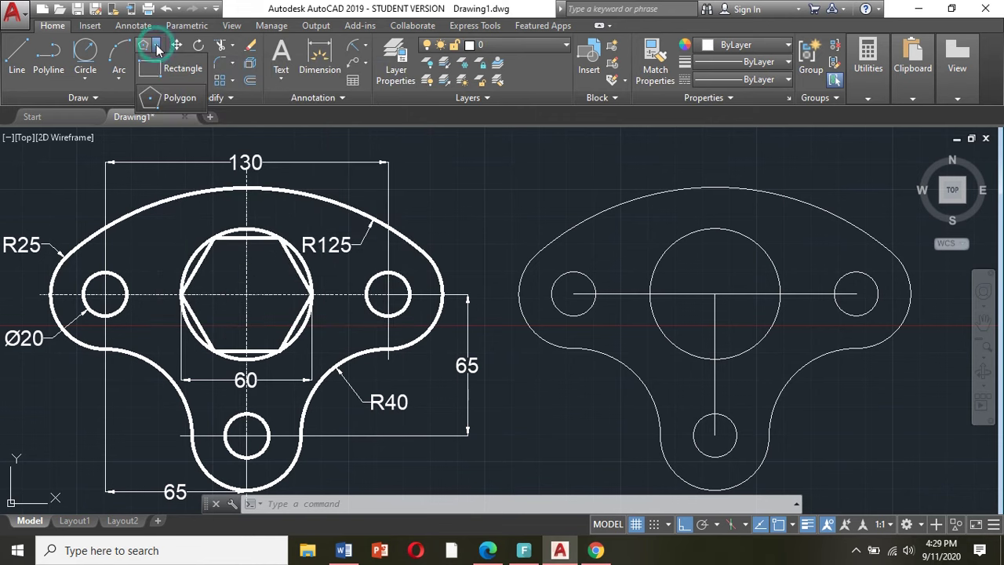
click(179, 100)
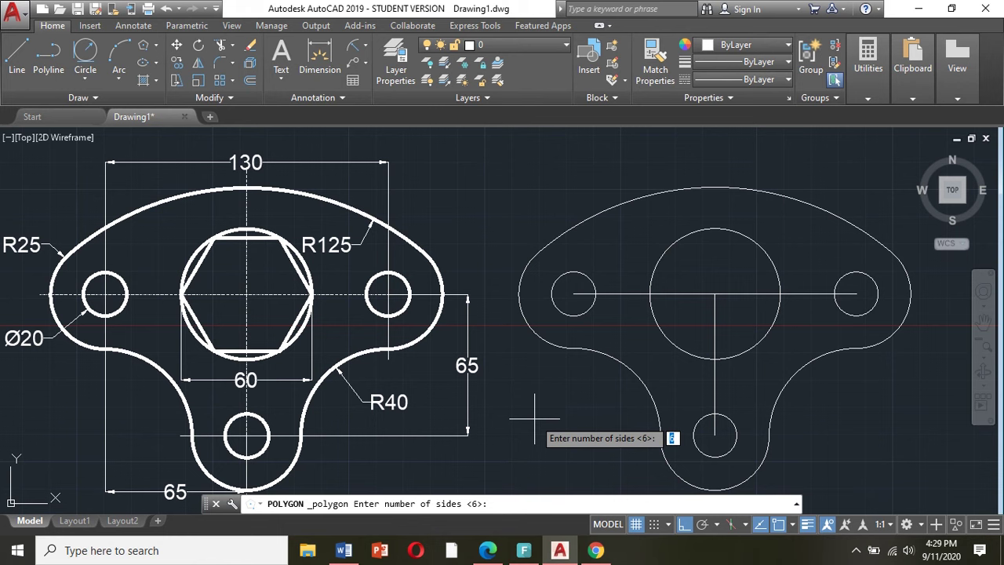
text(6)
key(Return)
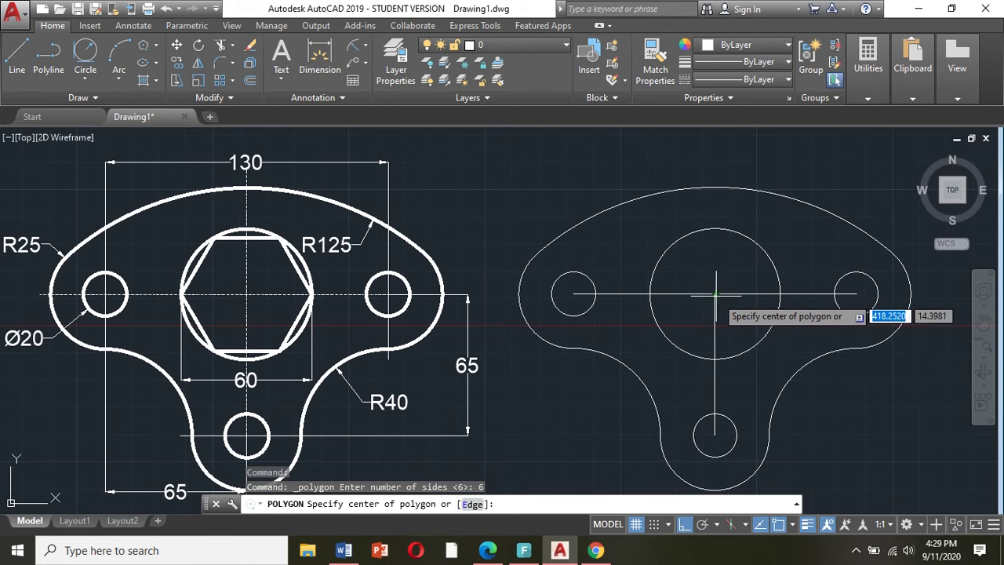
Step: Draw a hexagon centred on the central circle, inscribed with radius 30
click(714, 294)
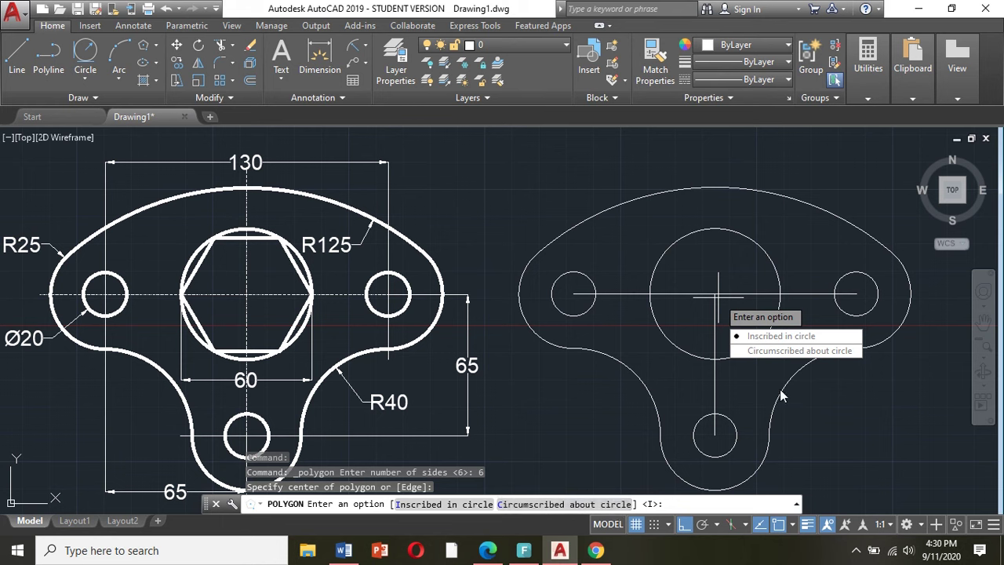
click(777, 338)
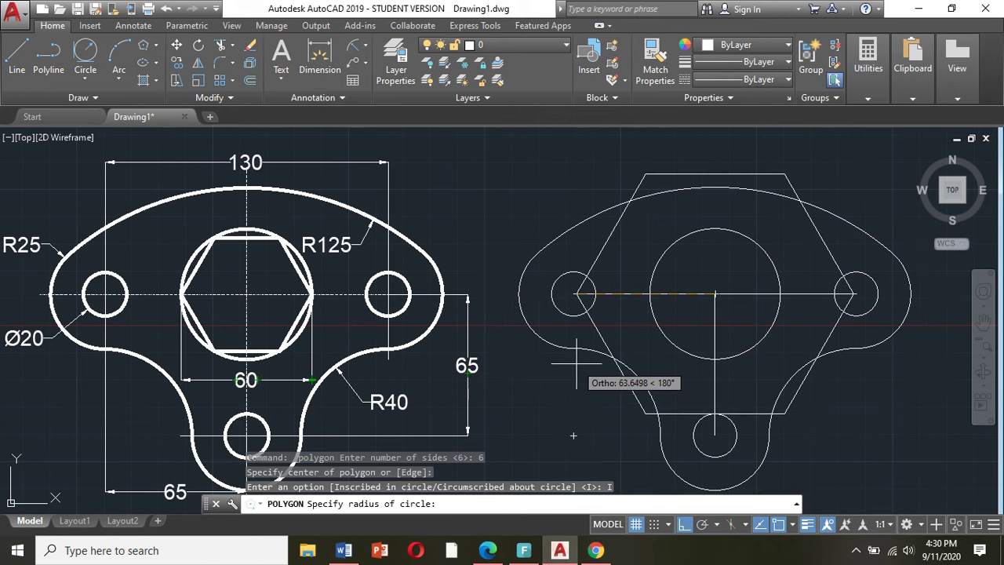
text(3)
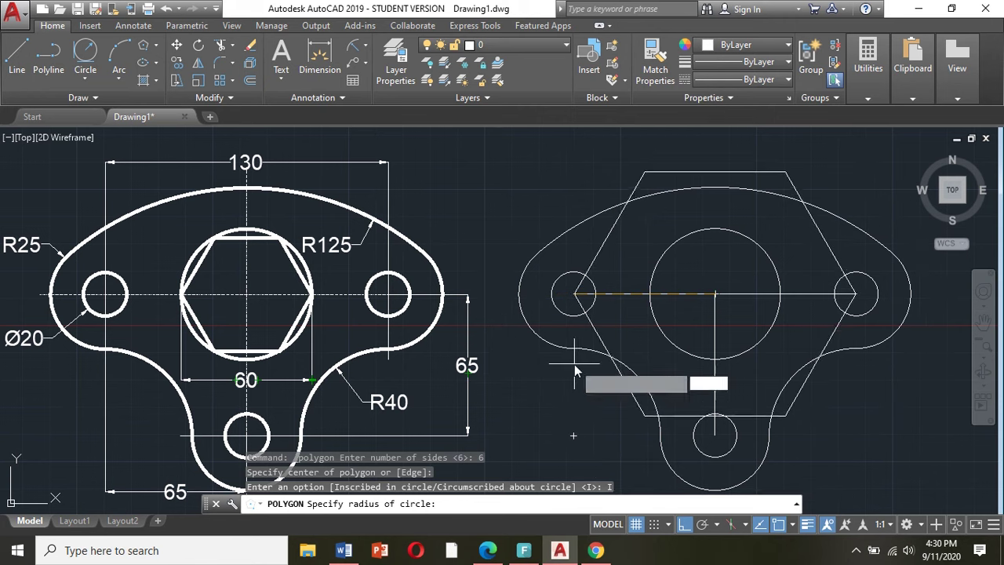
text(0)
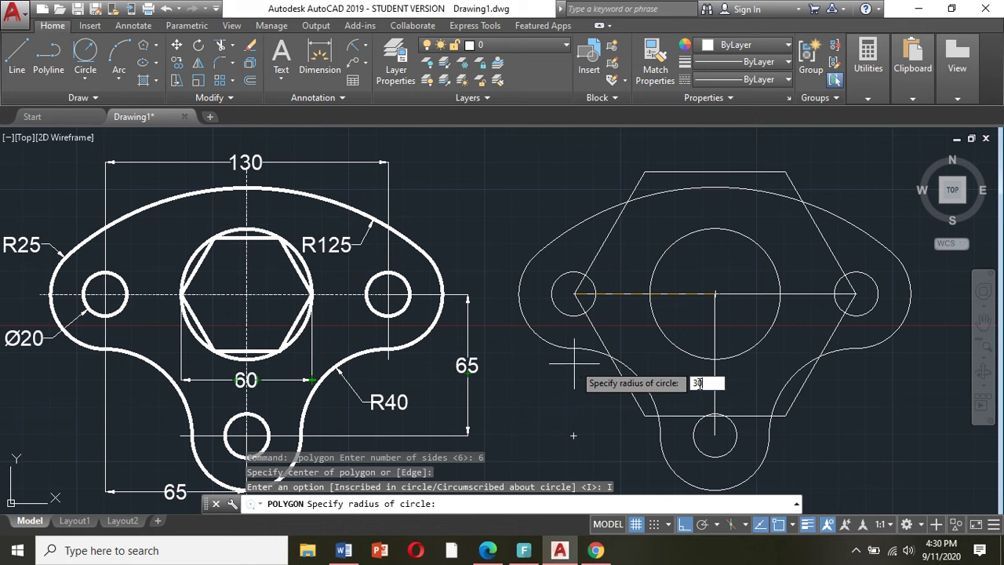
key(Return)
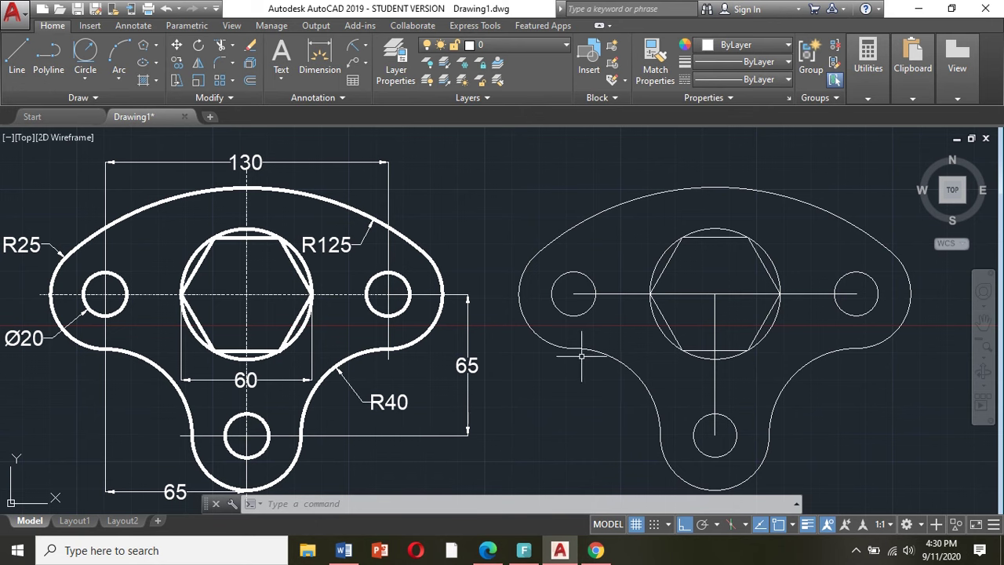
Step: Erase the horizontal and vertical centre construction lines
click(615, 294)
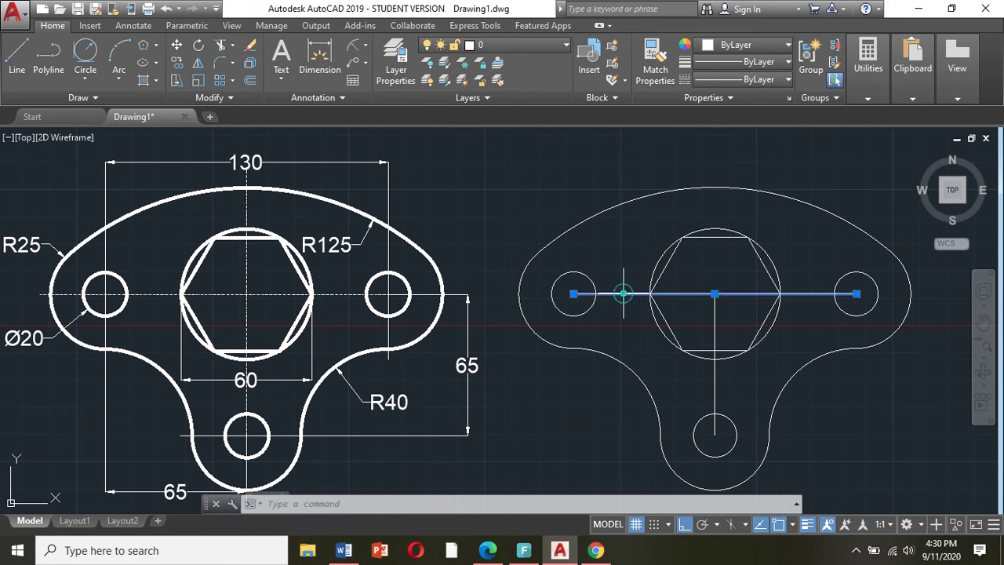
click(714, 307)
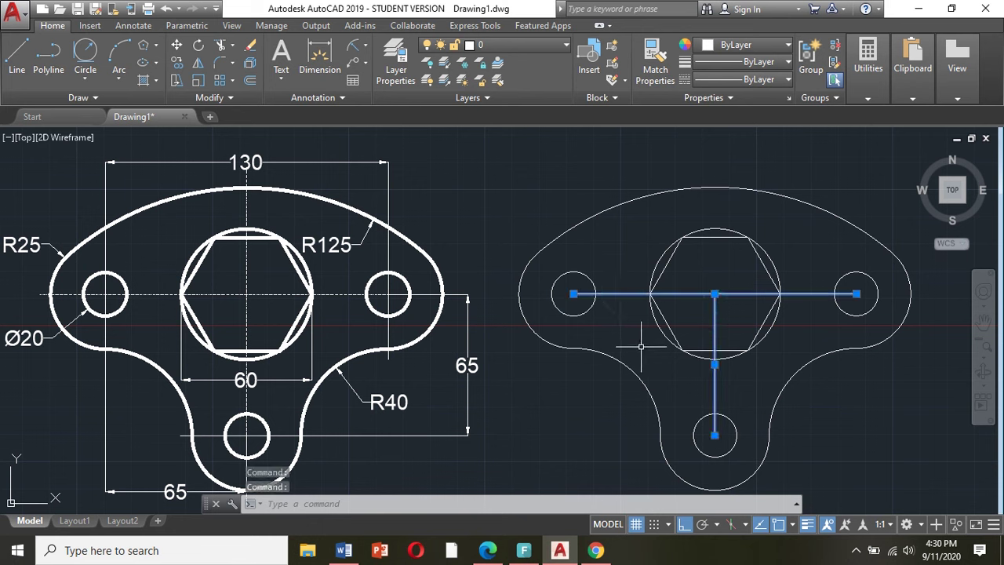
key(Delete)
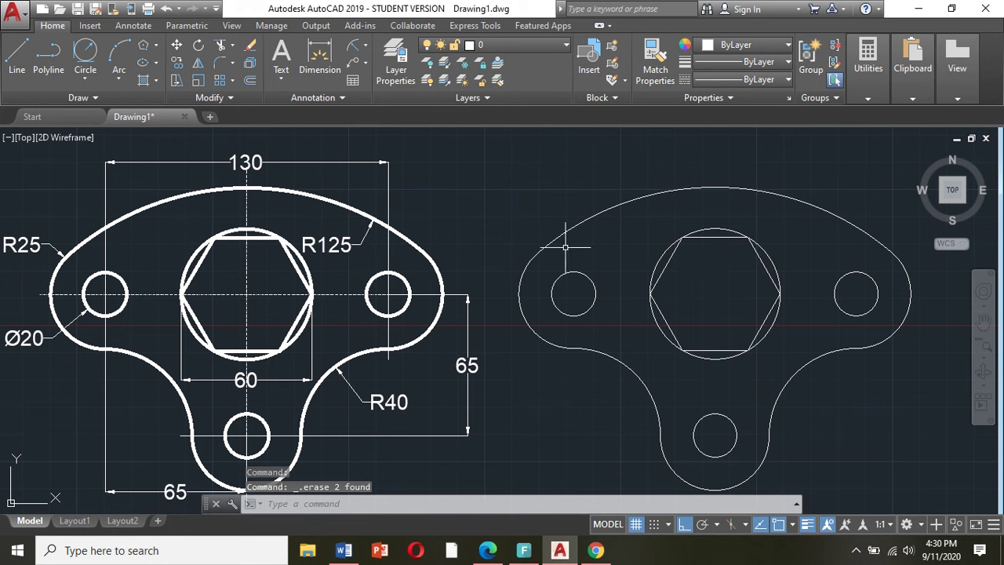